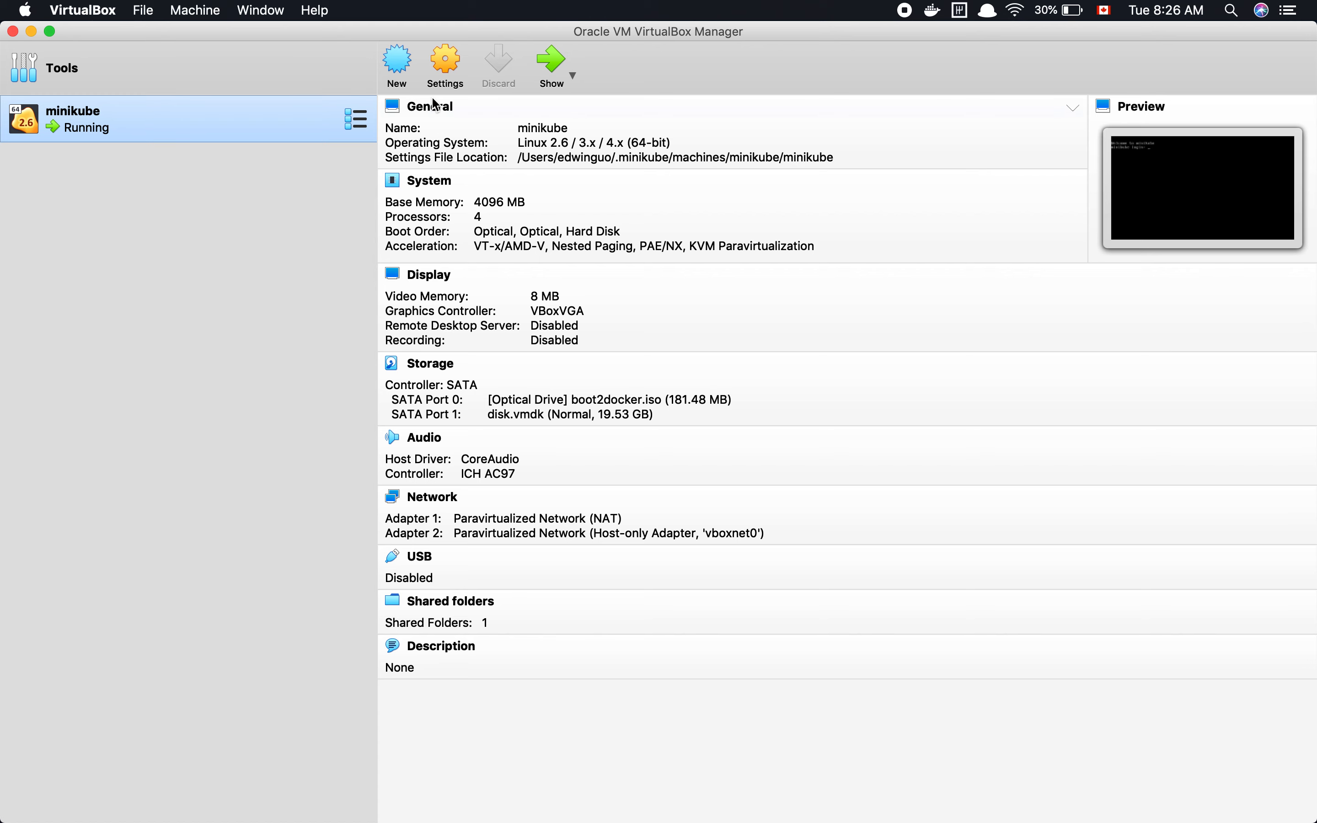
Set up a new virtual machine named dataeng with 5000 MB of memory, keeping the default operating system type.
{"action": "left_click", "coordinate": [406, 60]}
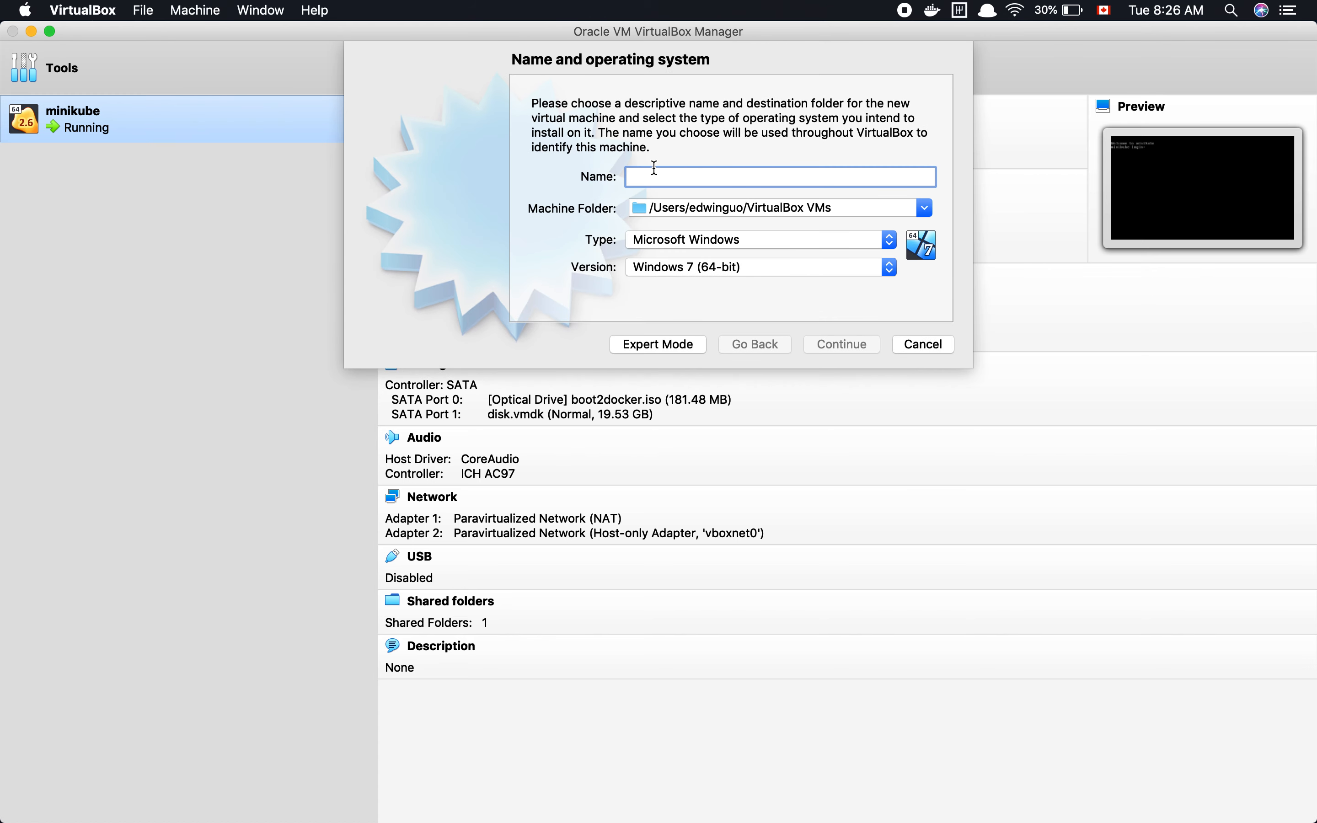
{"action": "type", "text": "dataeng"}
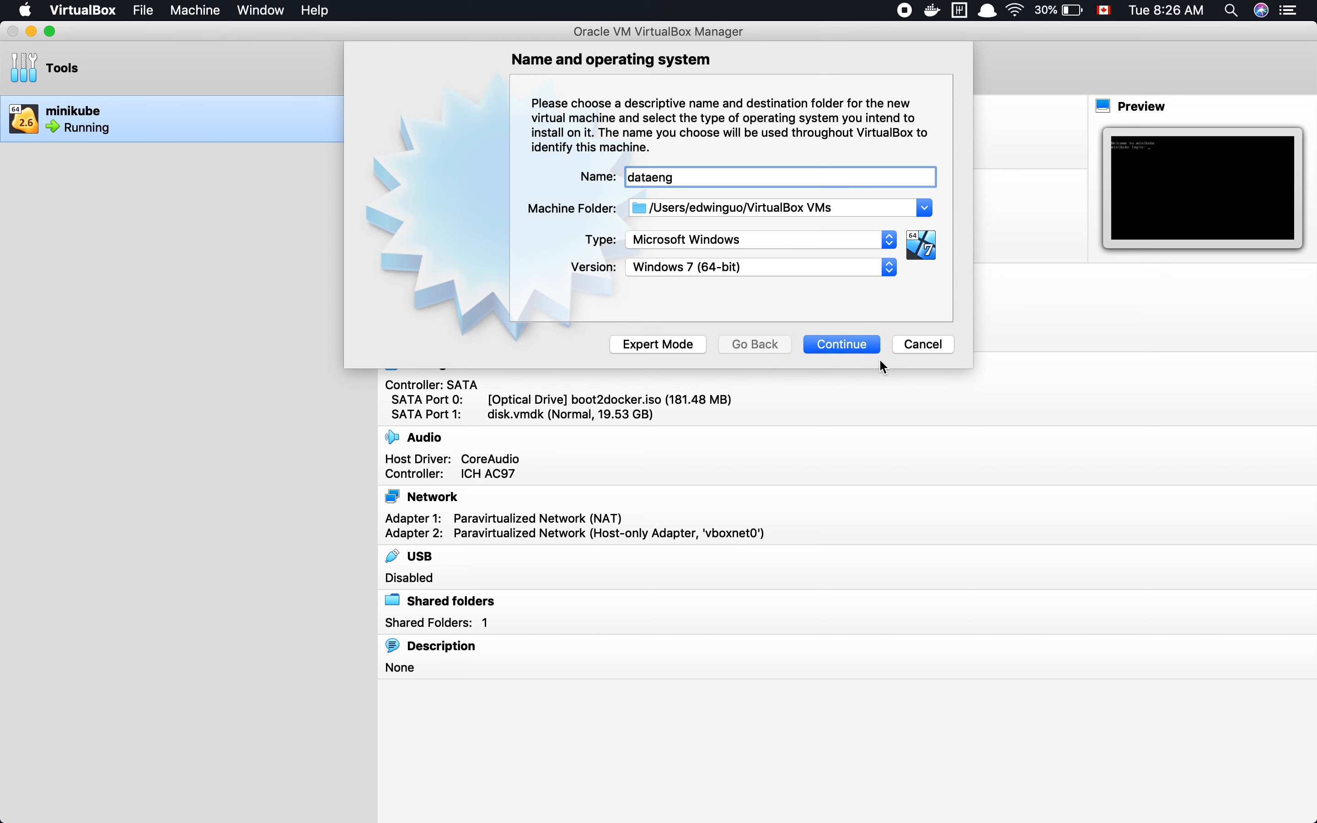
{"action": "left_click", "coordinate": [841, 344]}
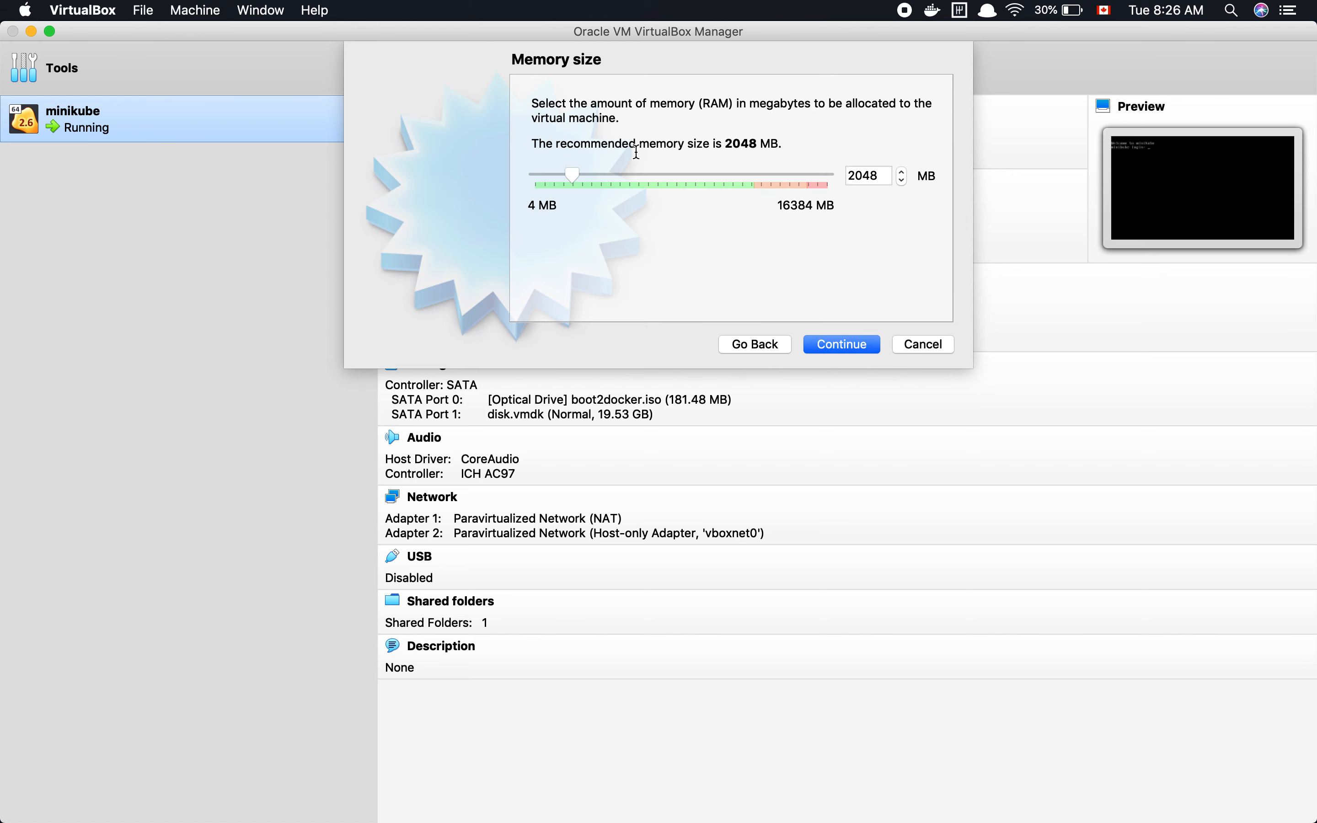
{"action": "double_click", "coordinate": [862, 174]}
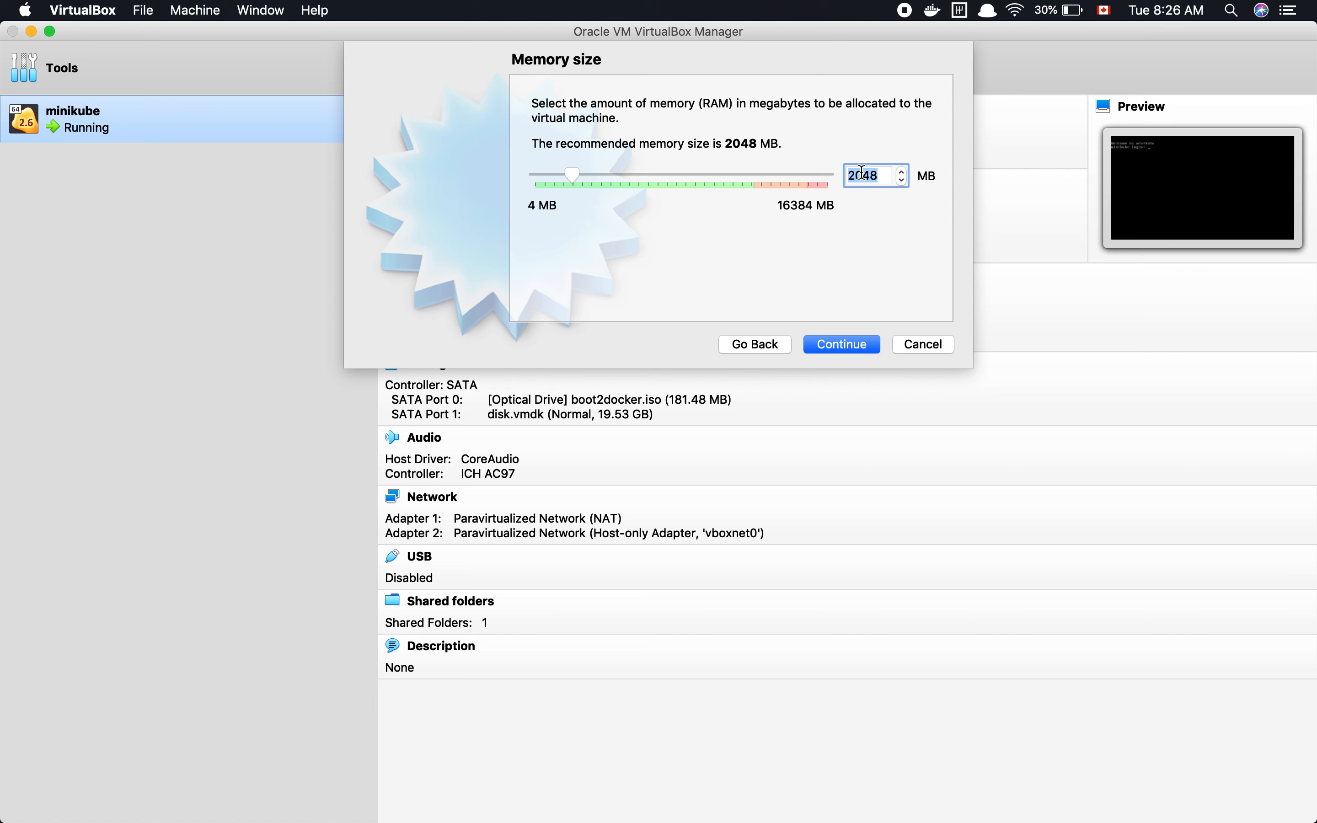
{"action": "type", "text": "5000"}
{"action": "left_click", "coordinate": [865, 344]}
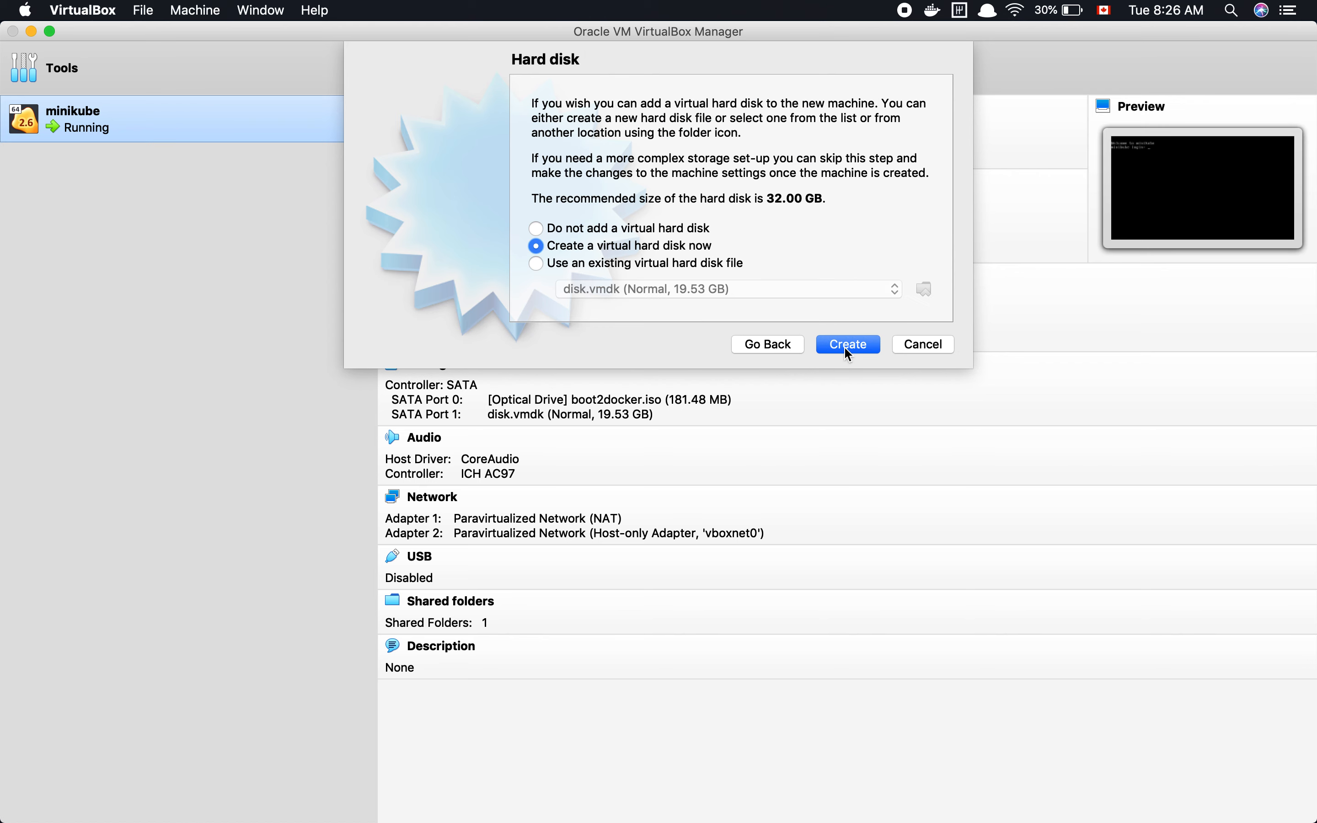
Create a fixed-size VDI virtual hard disk of 40 GB for the new machine, with the disk file named dataengw.
{"action": "left_click", "coordinate": [847, 346]}
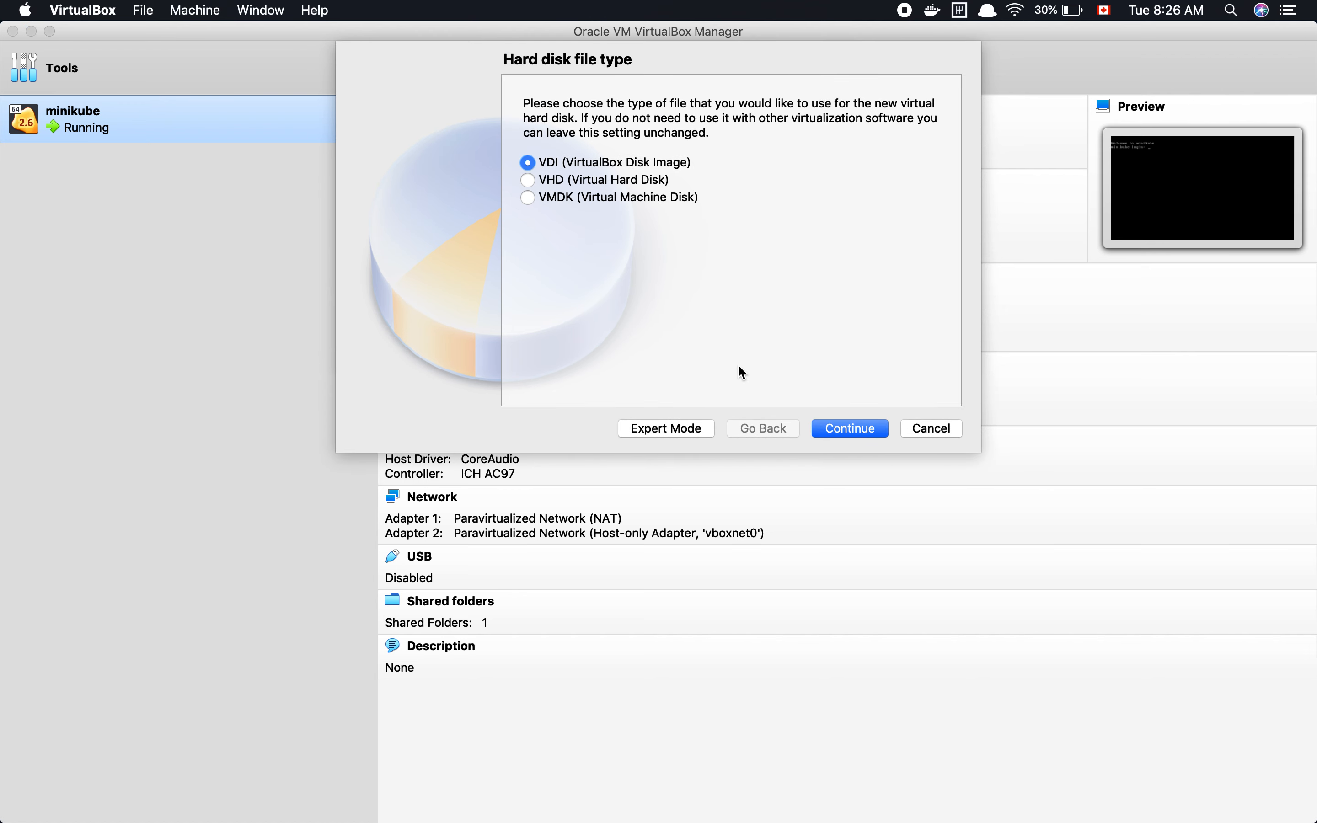
{"action": "left_click", "coordinate": [834, 433]}
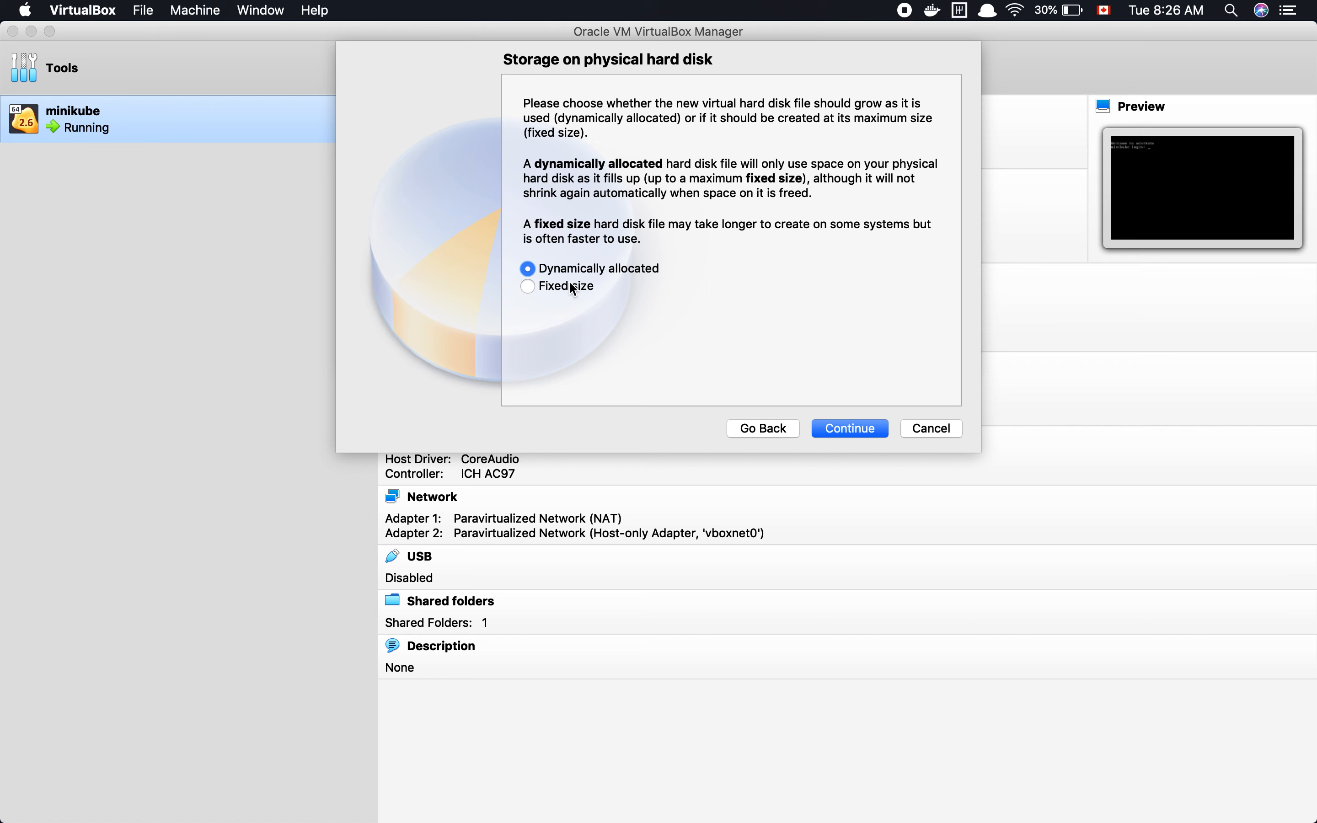
{"action": "left_click", "coordinate": [570, 283]}
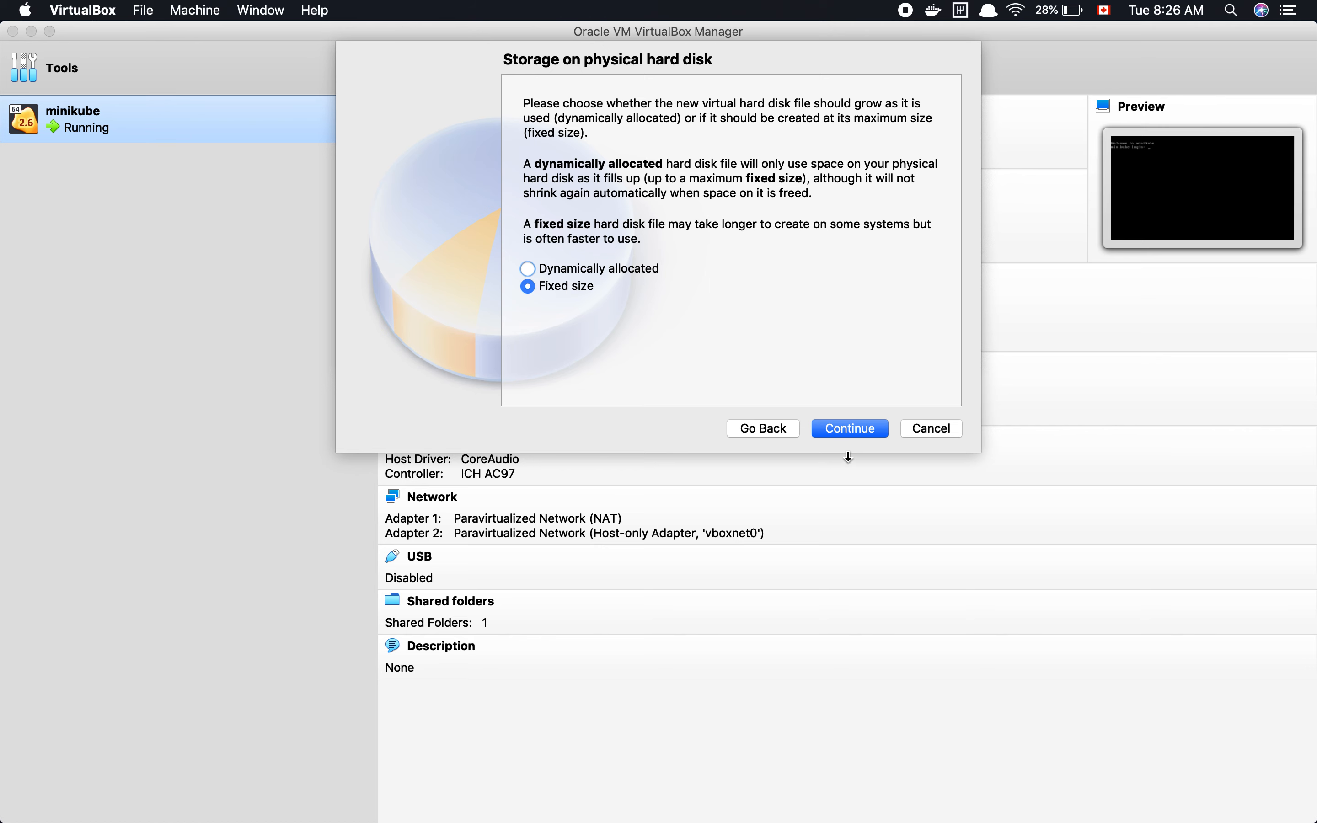
{"action": "left_click", "coordinate": [859, 431]}
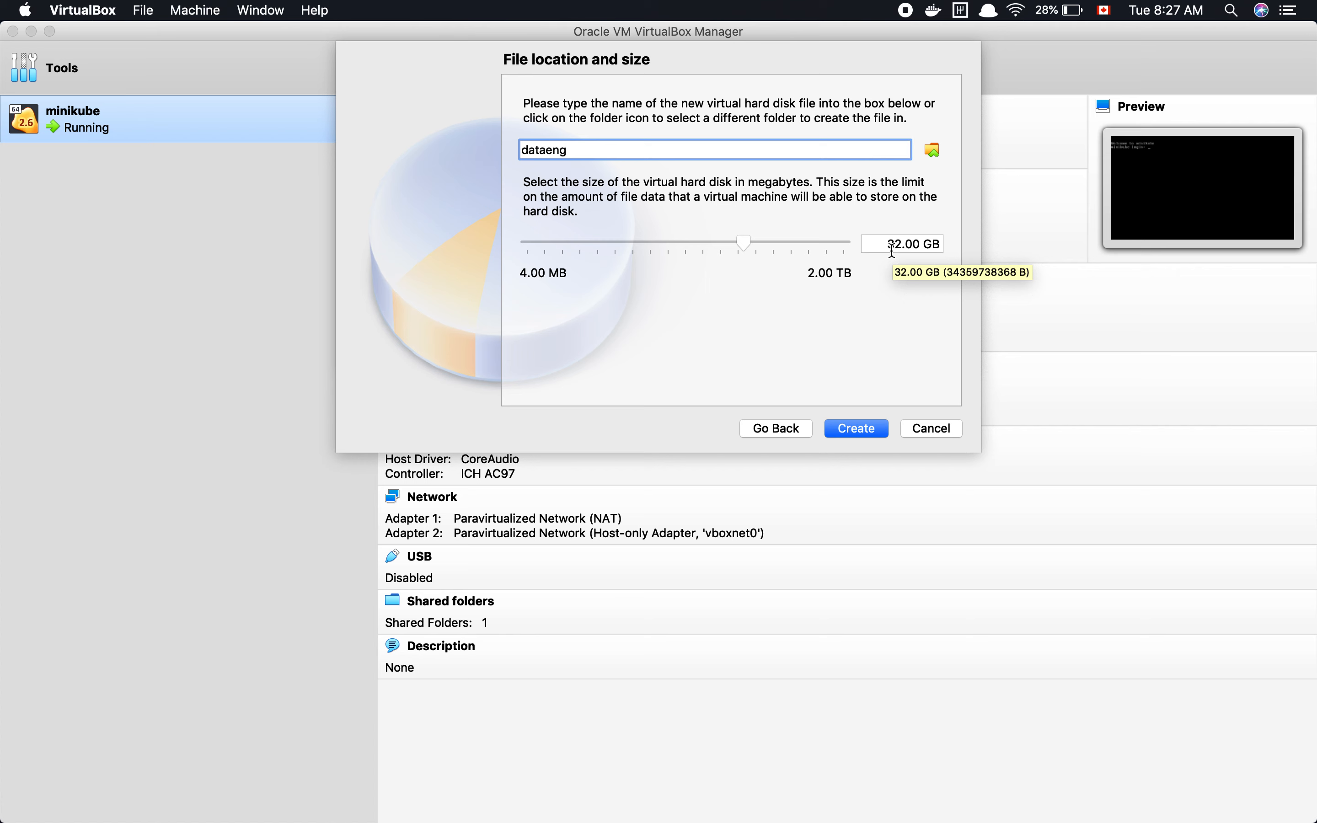
{"action": "type", "text": "w"}
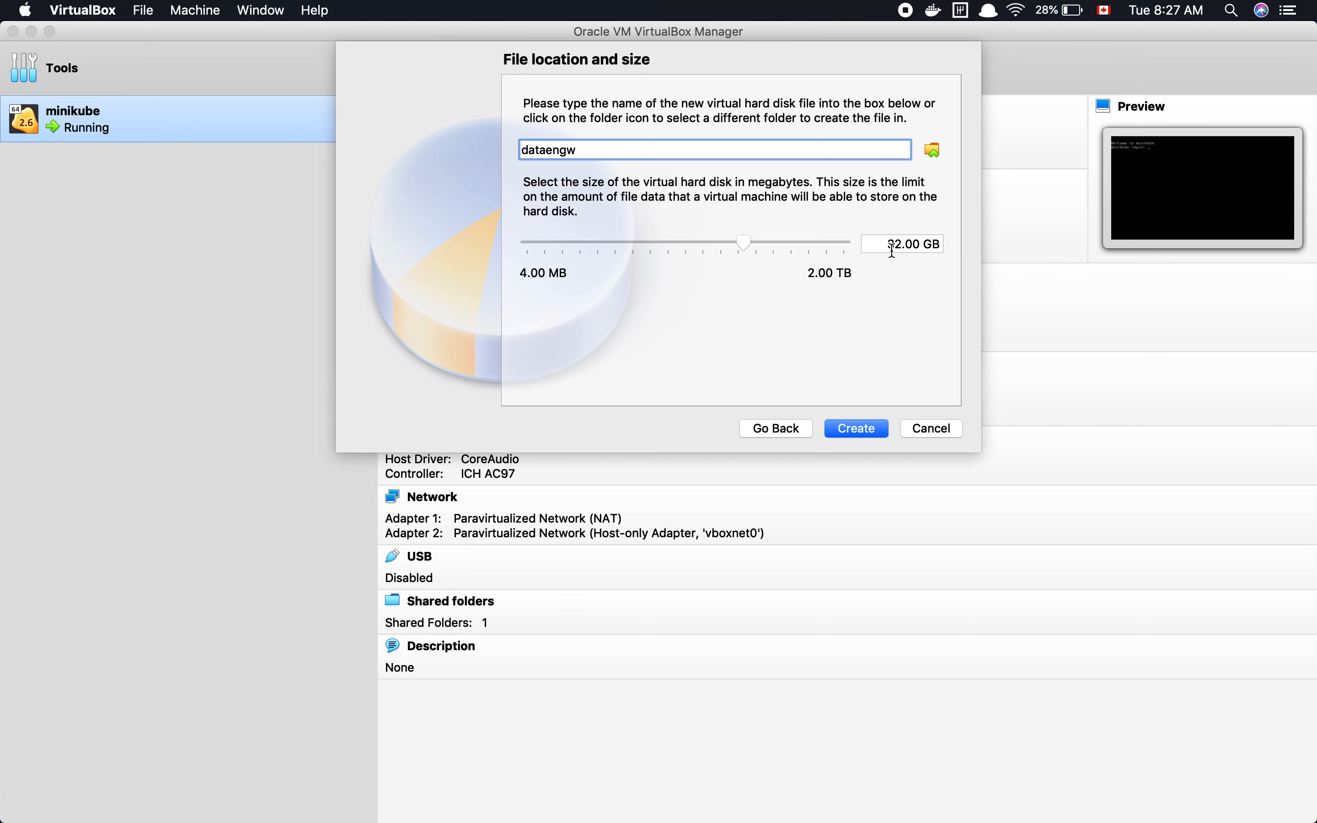
{"action": "left_click", "coordinate": [892, 249]}
{"action": "double_click", "coordinate": [893, 250]}
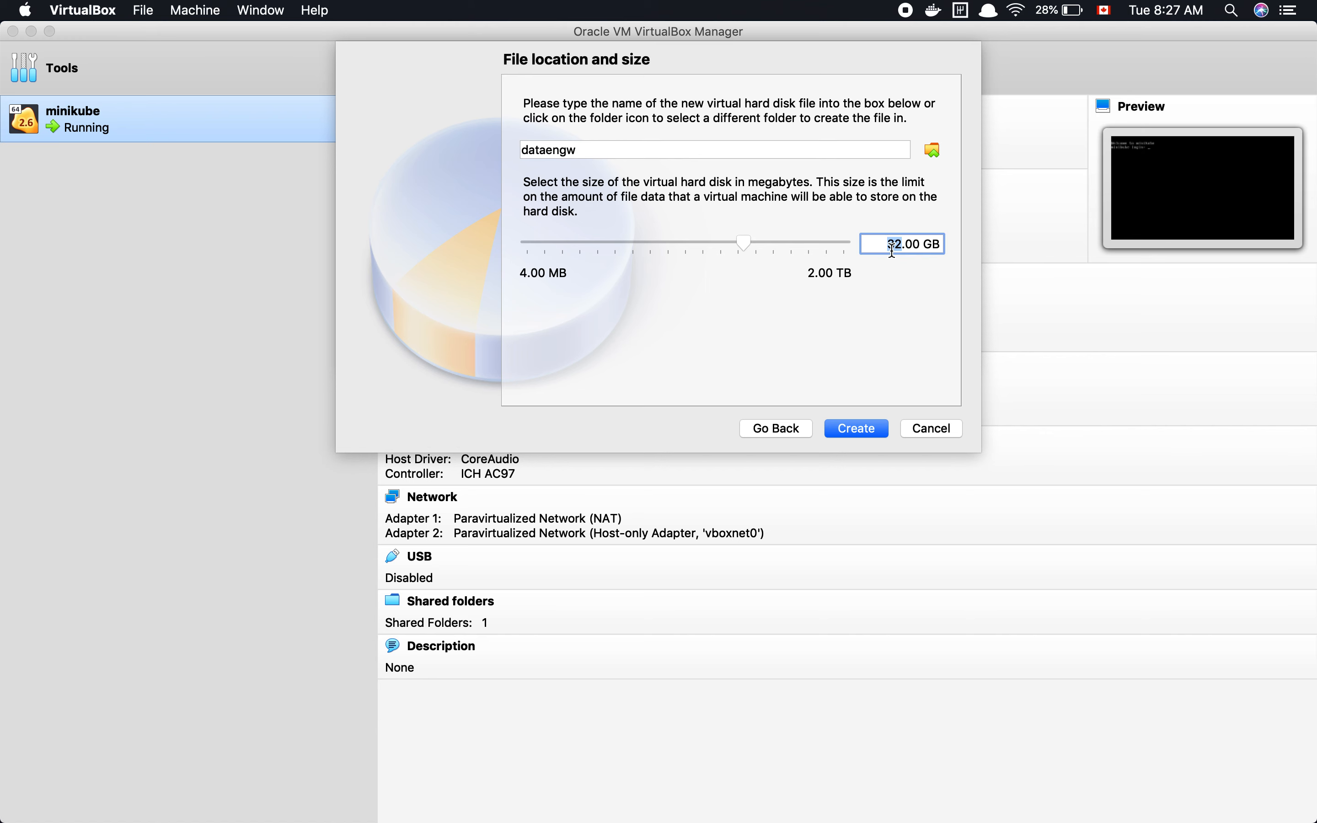
{"action": "type", "text": "40"}
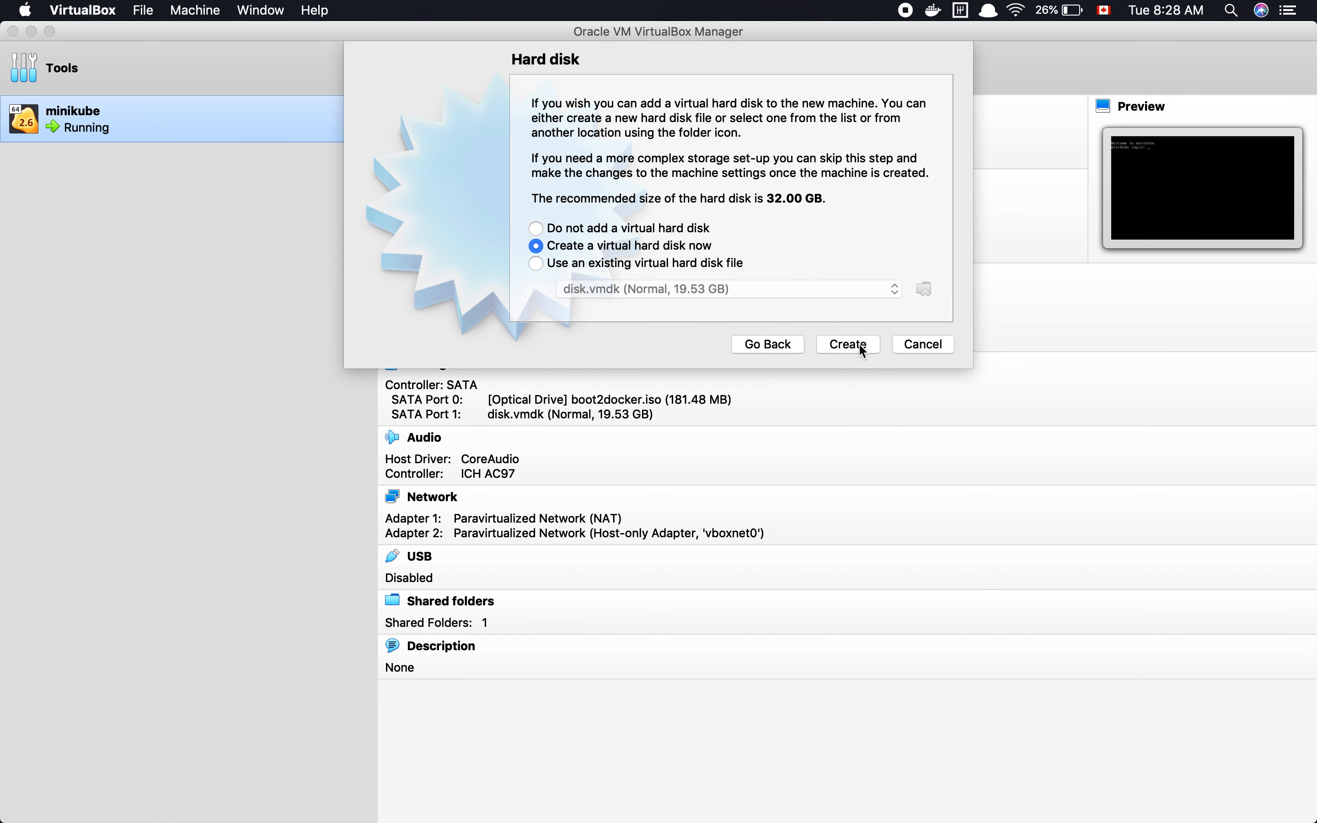
{"action": "left_click", "coordinate": [855, 351]}
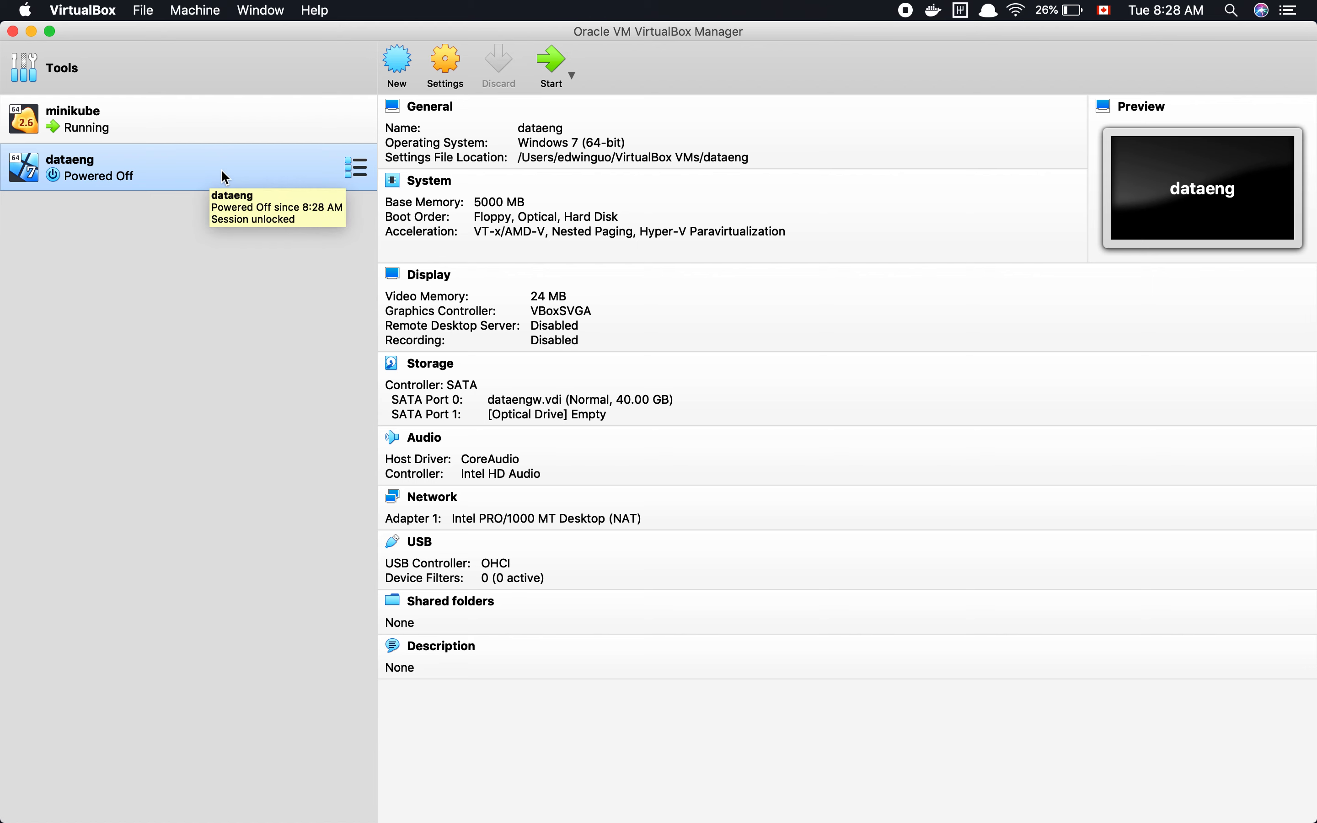
Set both Shared Clipboard and Drag'n'Drop to Bidirectional in the dataeng machine's settings and save them.
{"action": "left_click", "coordinate": [445, 66]}
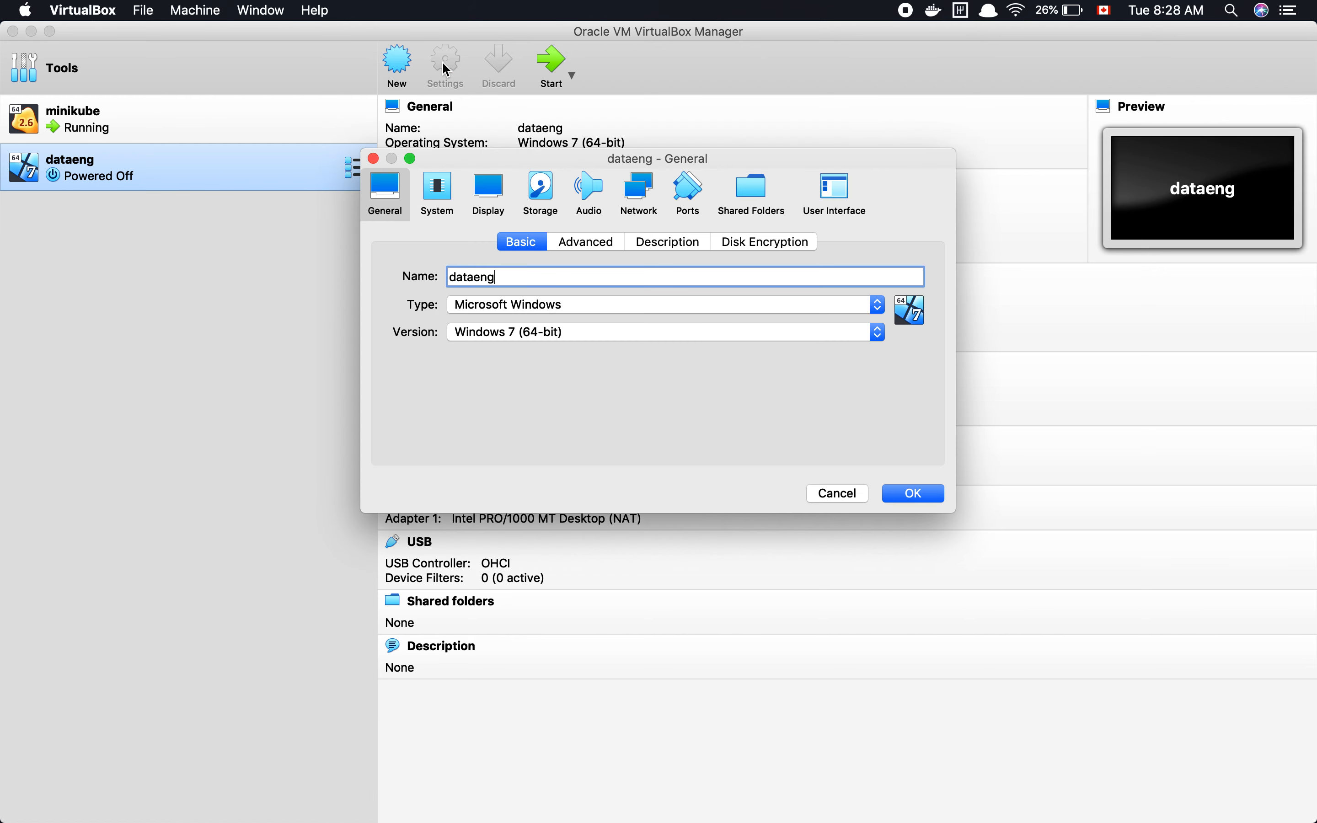
{"action": "left_click", "coordinate": [593, 242]}
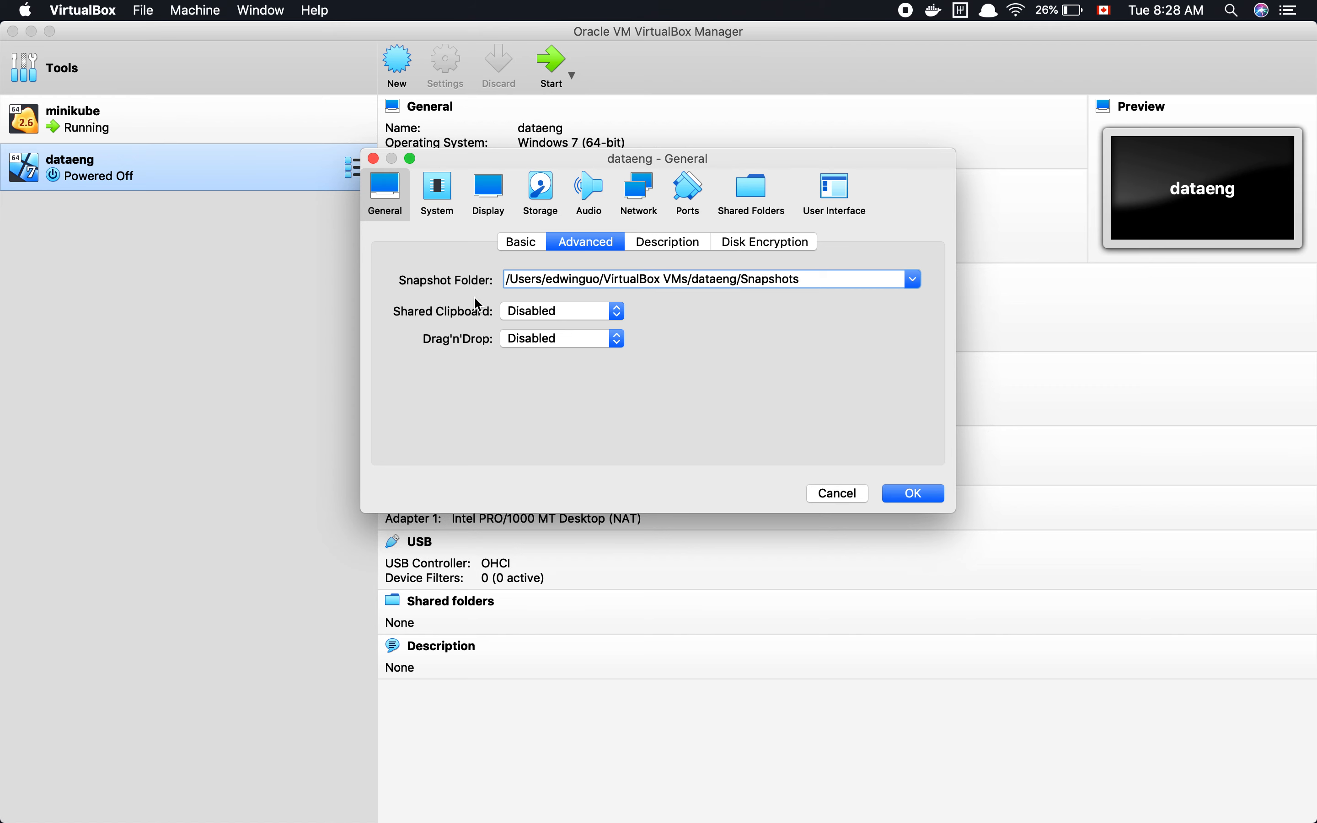
{"action": "left_click", "coordinate": [538, 315]}
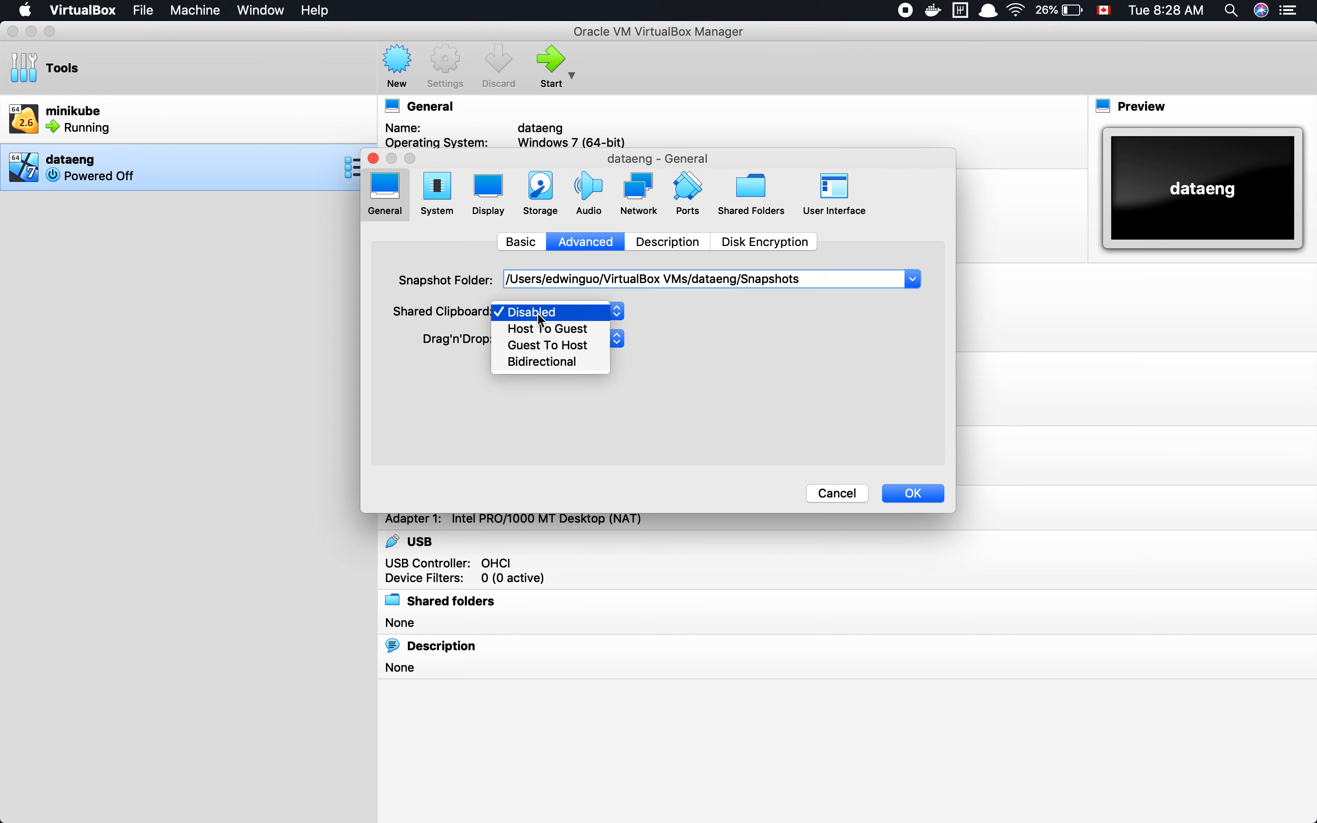
{"action": "left_click", "coordinate": [547, 365]}
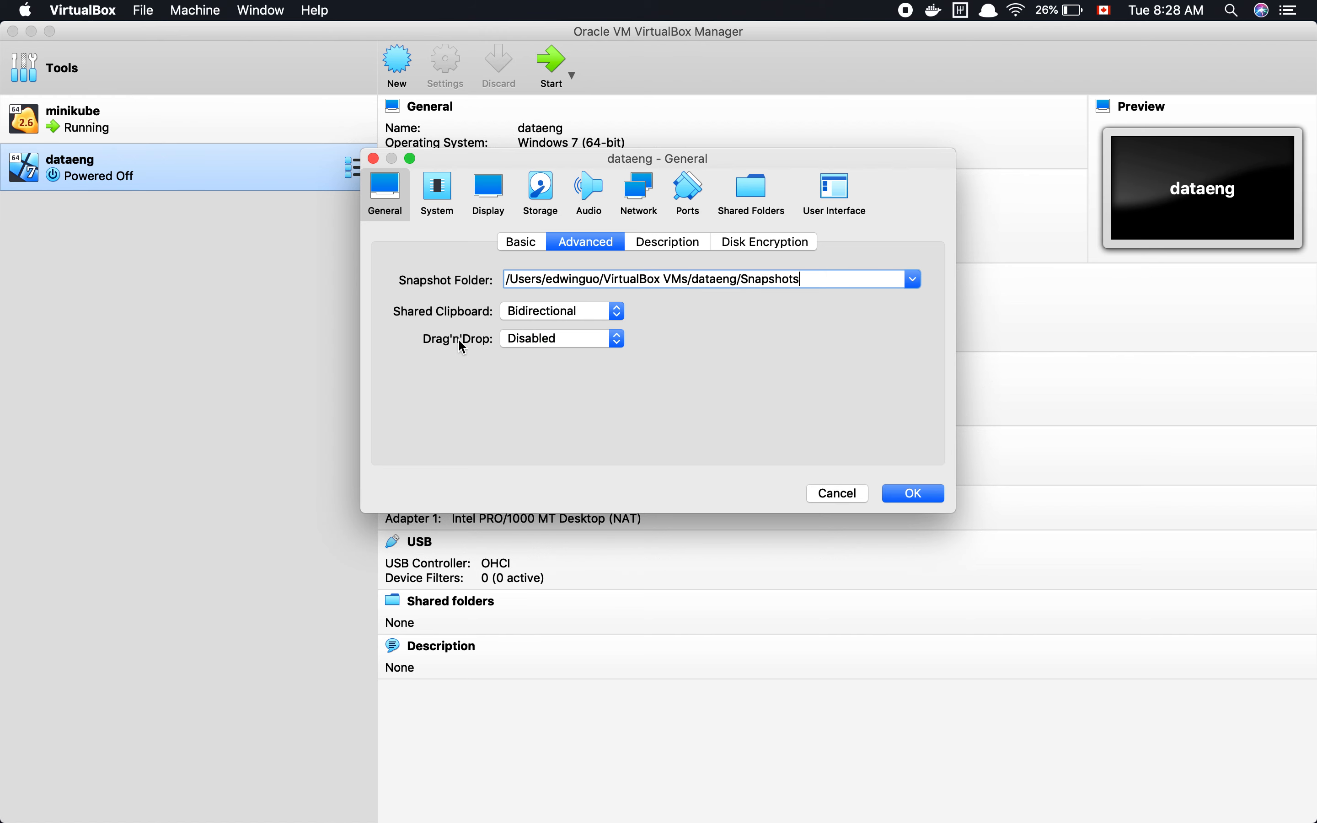
{"action": "left_click", "coordinate": [521, 340]}
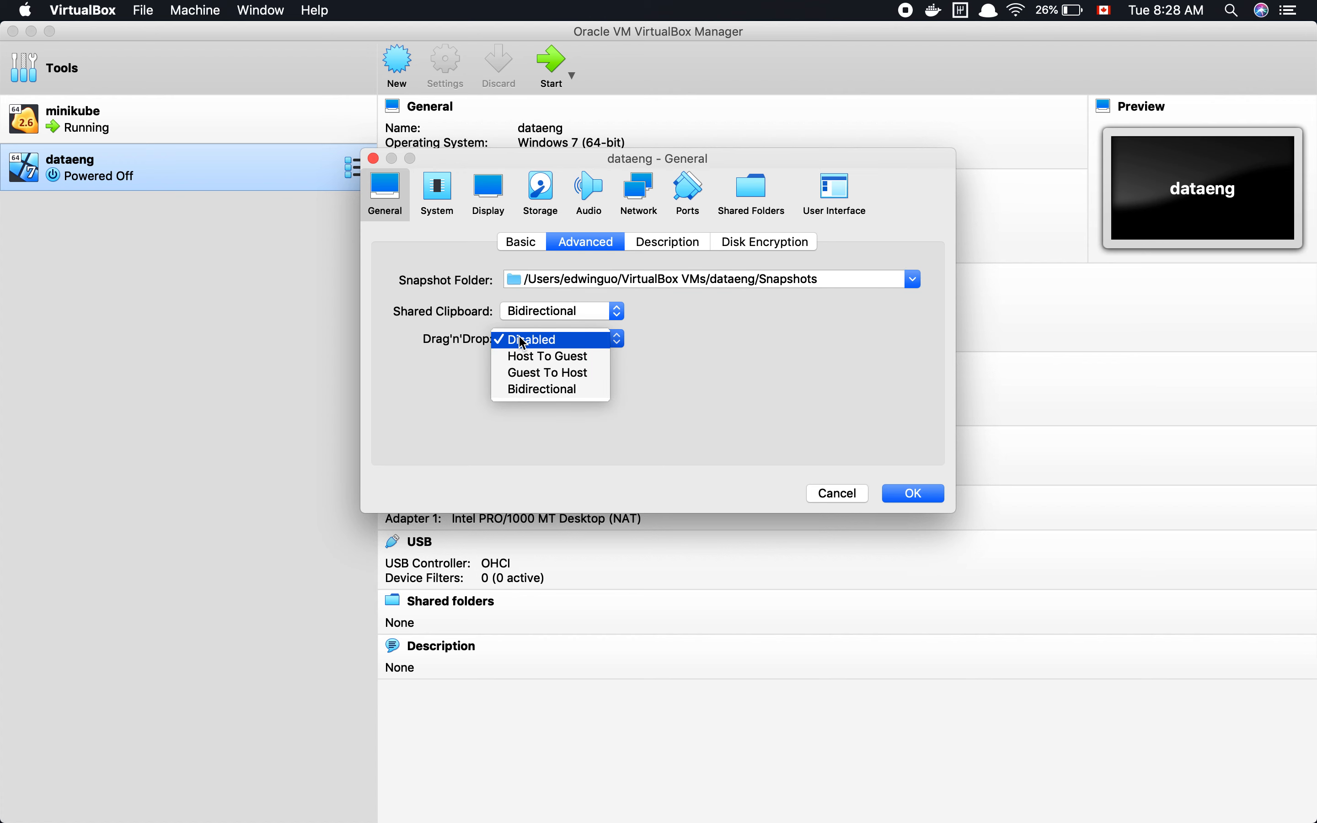
{"action": "left_click", "coordinate": [547, 390]}
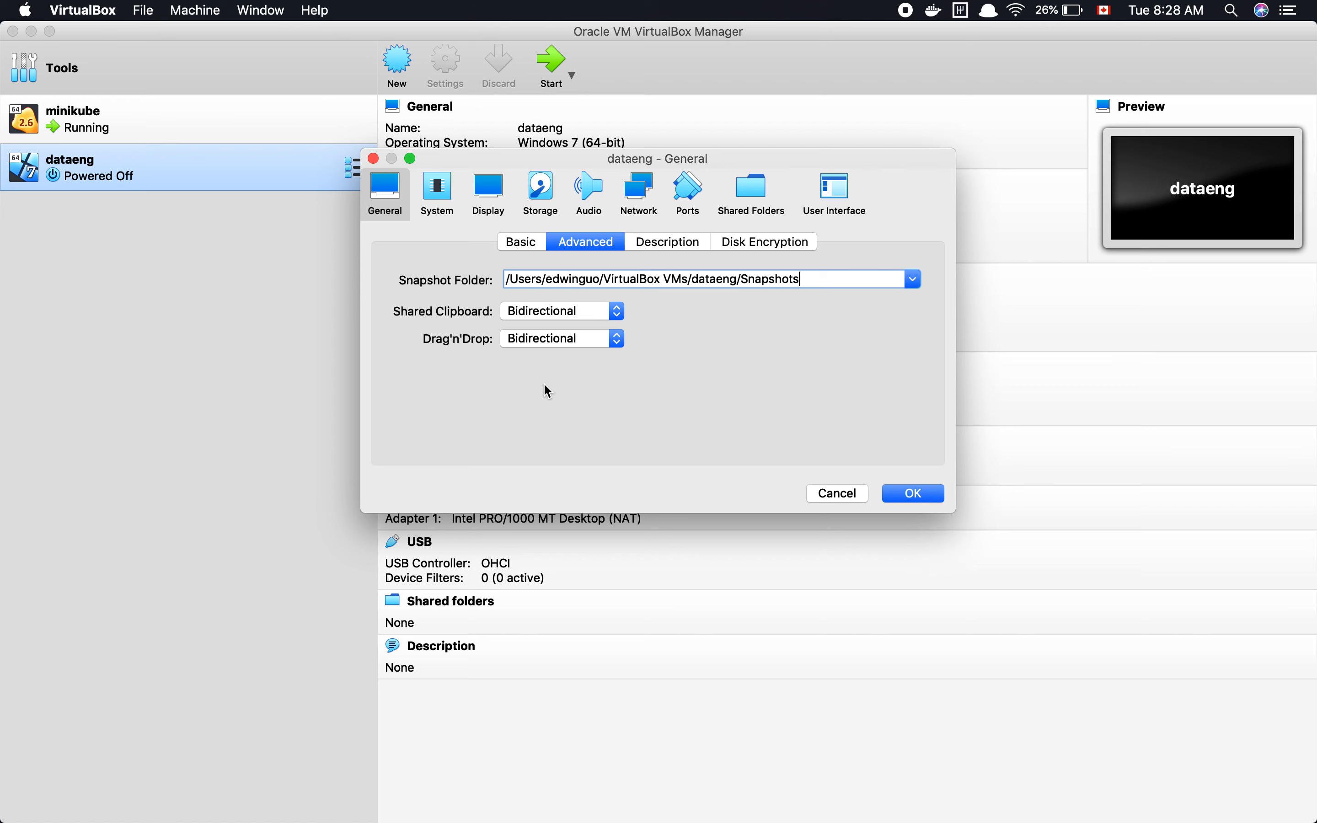
{"action": "left_click", "coordinate": [896, 496]}
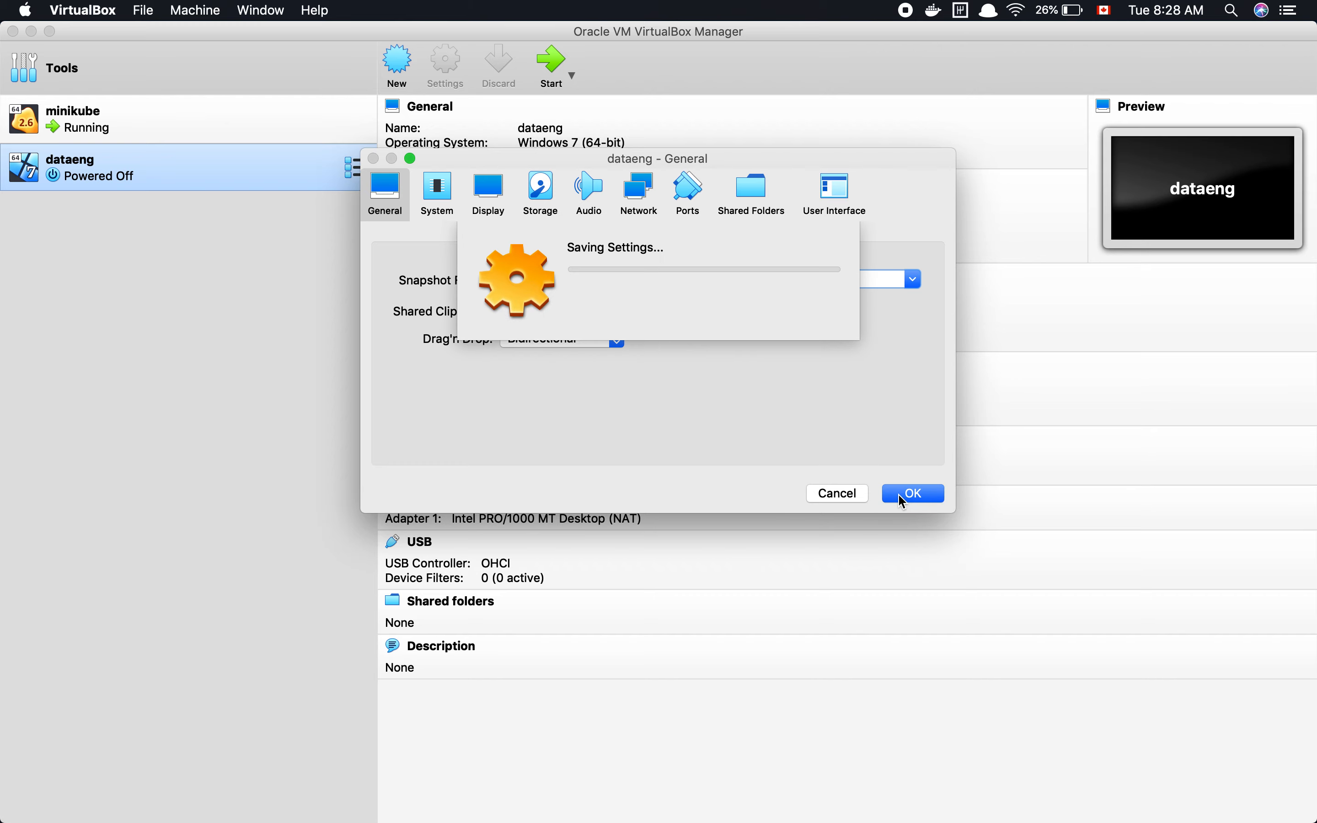
Exclude Floppy from the dataeng machine's boot order, keeping USB Tablet as the pointing device, and save the settings.
{"action": "left_click", "coordinate": [453, 82]}
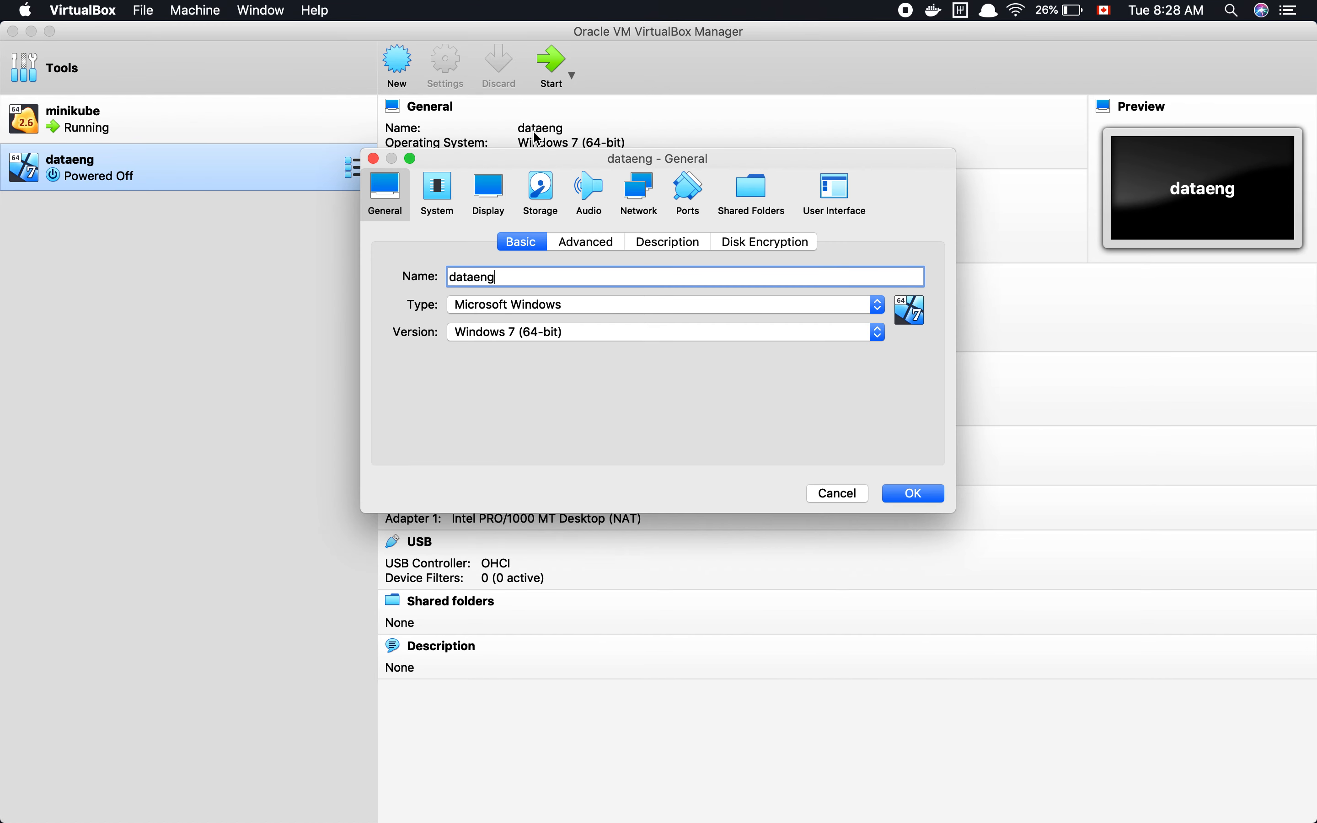
{"action": "left_click", "coordinate": [437, 208]}
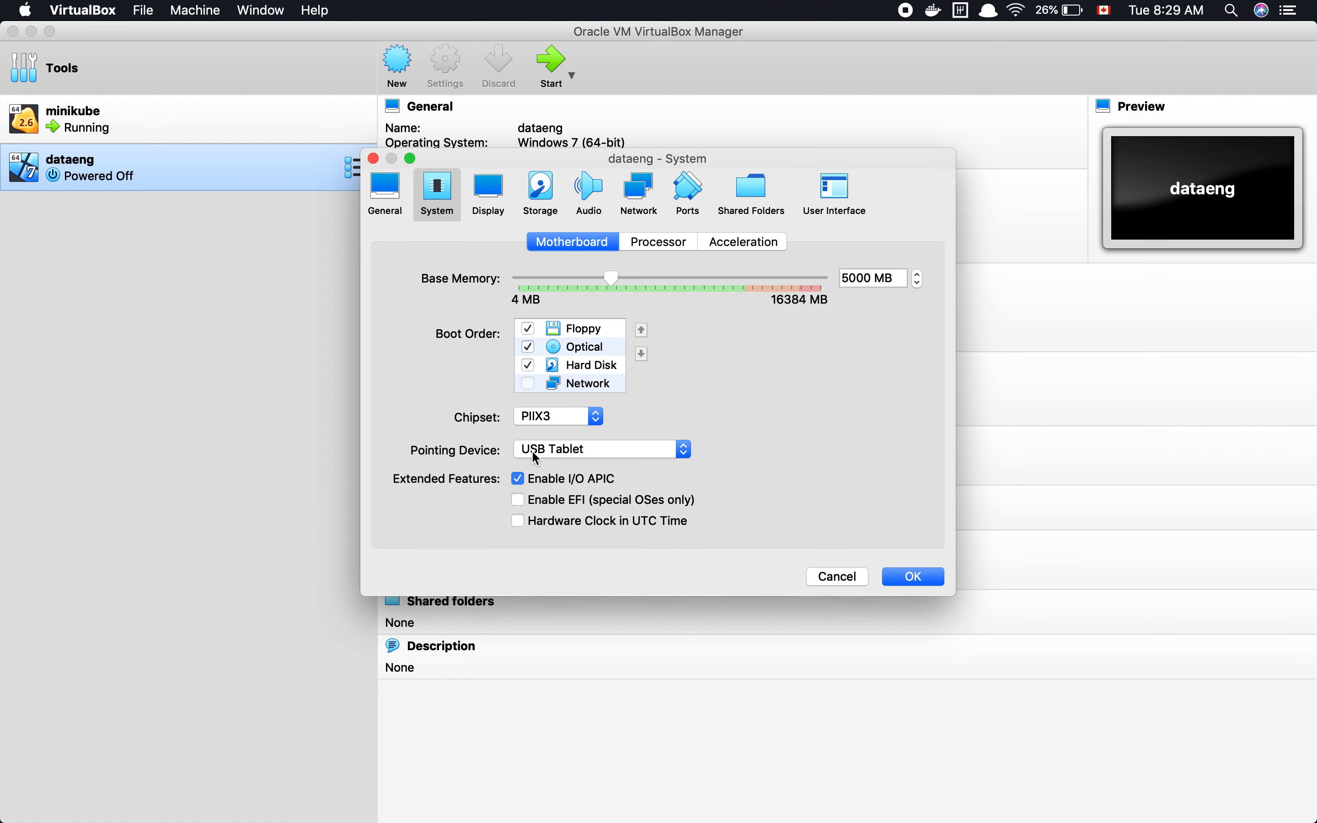
{"action": "left_click", "coordinate": [567, 456]}
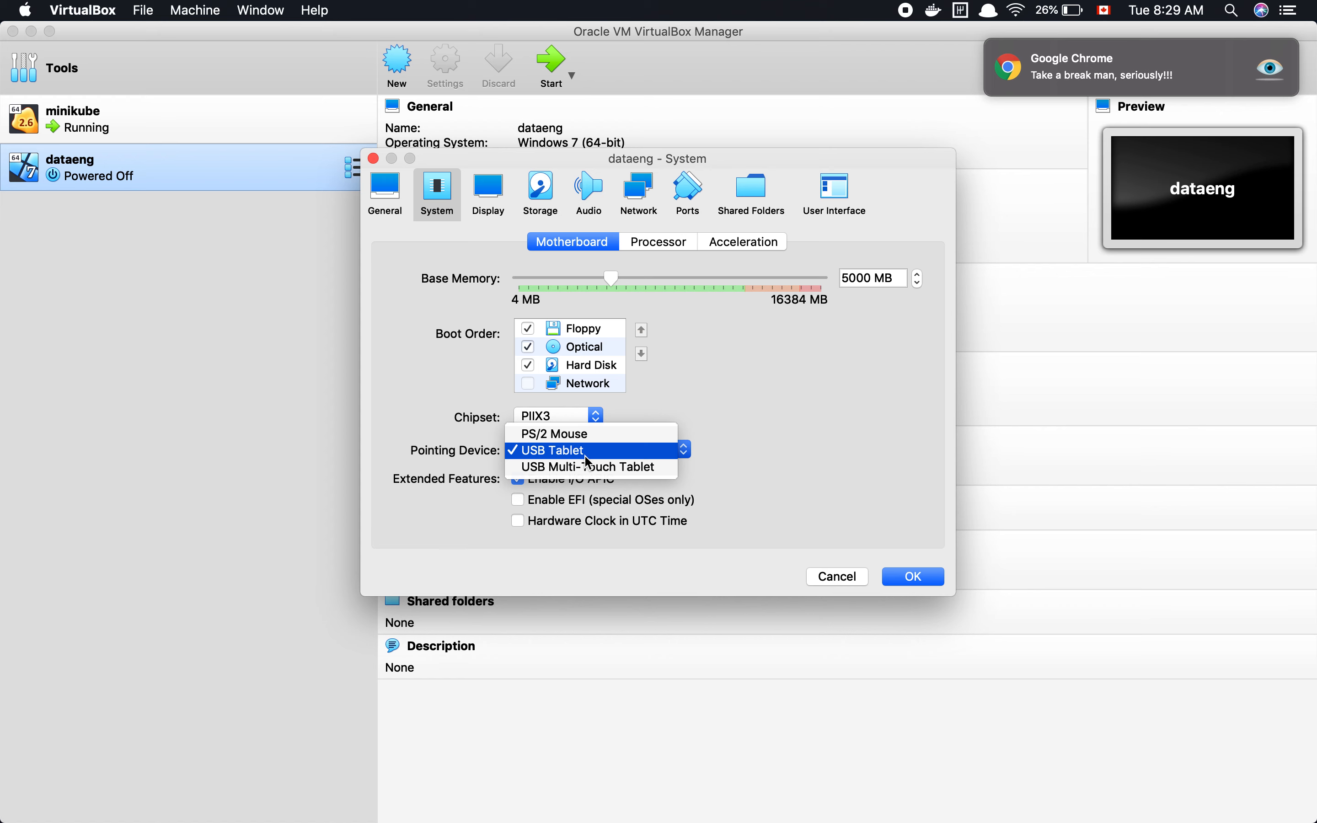
{"action": "left_click", "coordinate": [635, 393]}
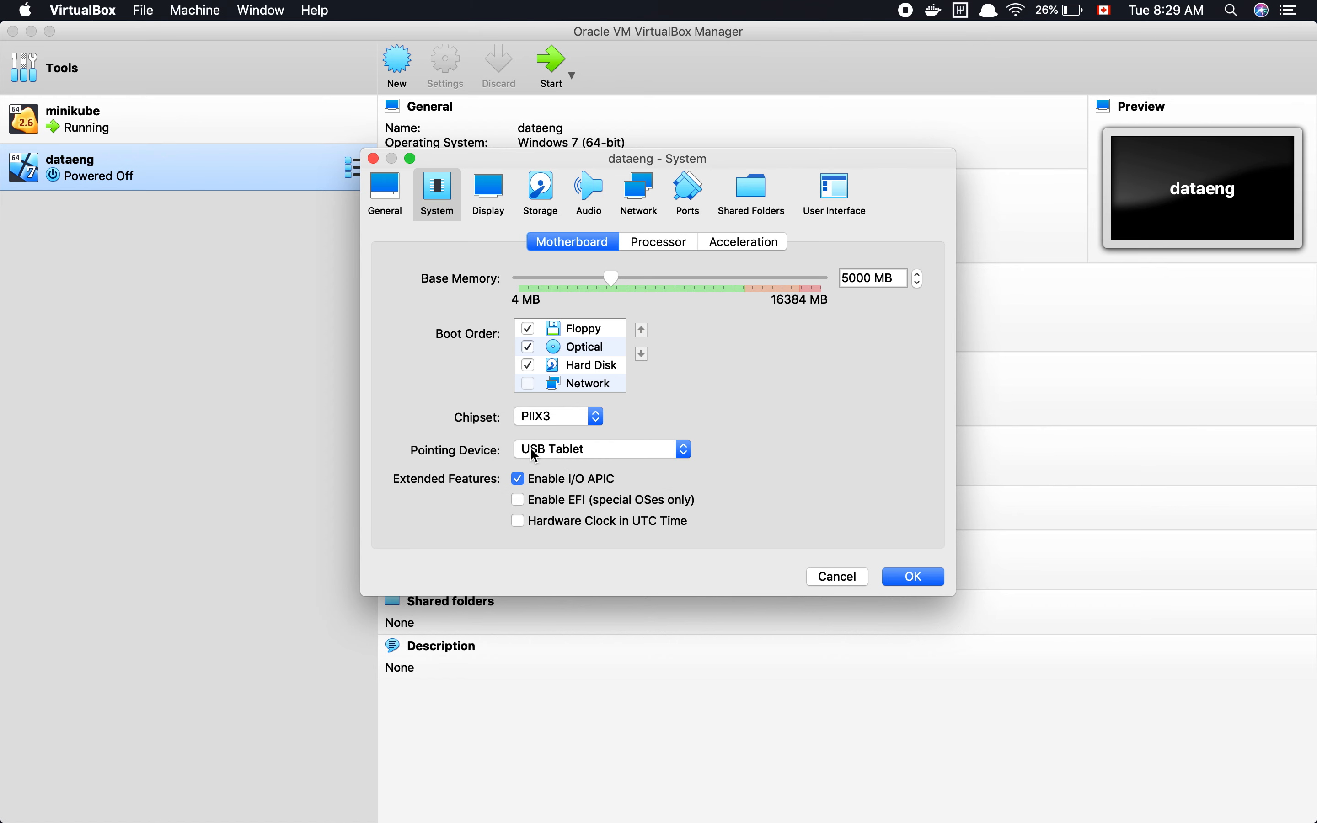
{"action": "left_click", "coordinate": [528, 328]}
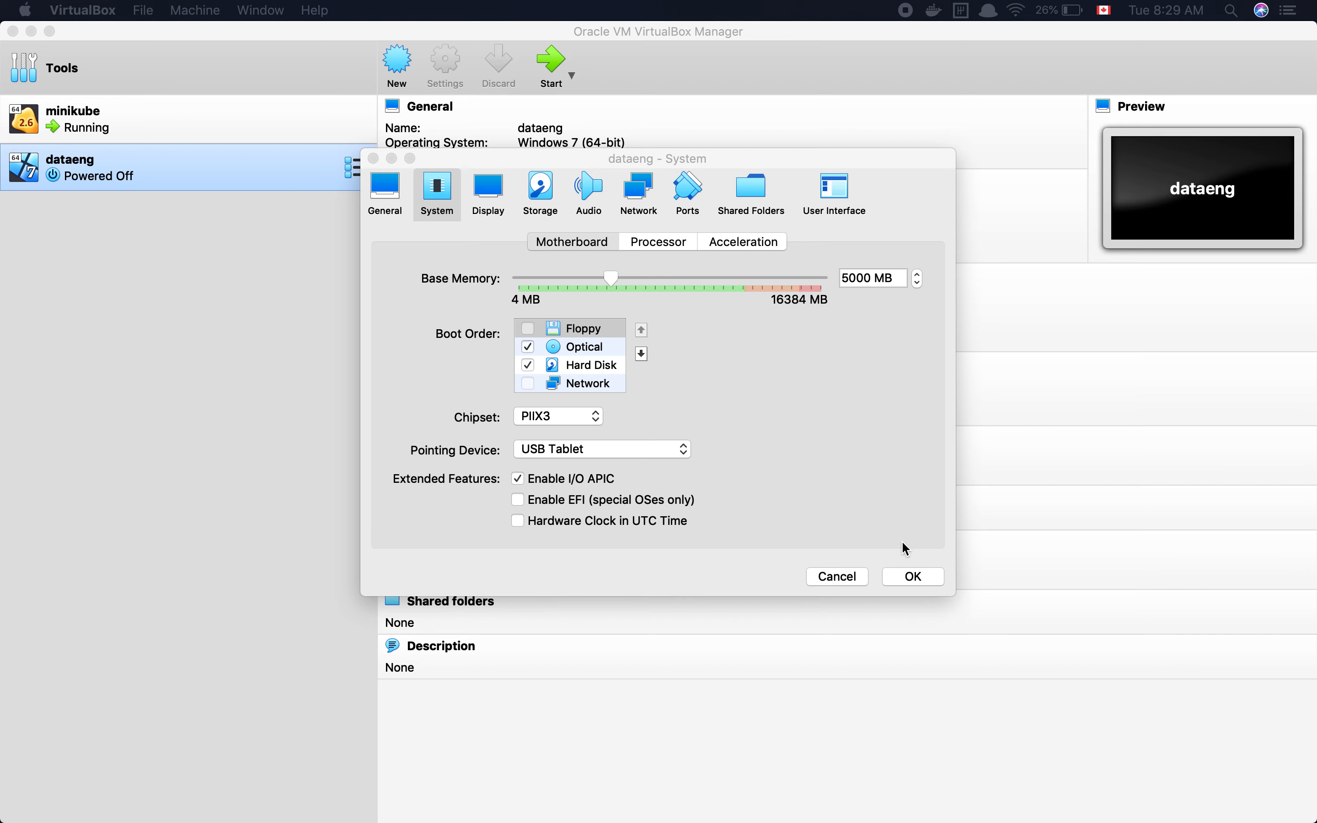
{"action": "left_click", "coordinate": [911, 578]}
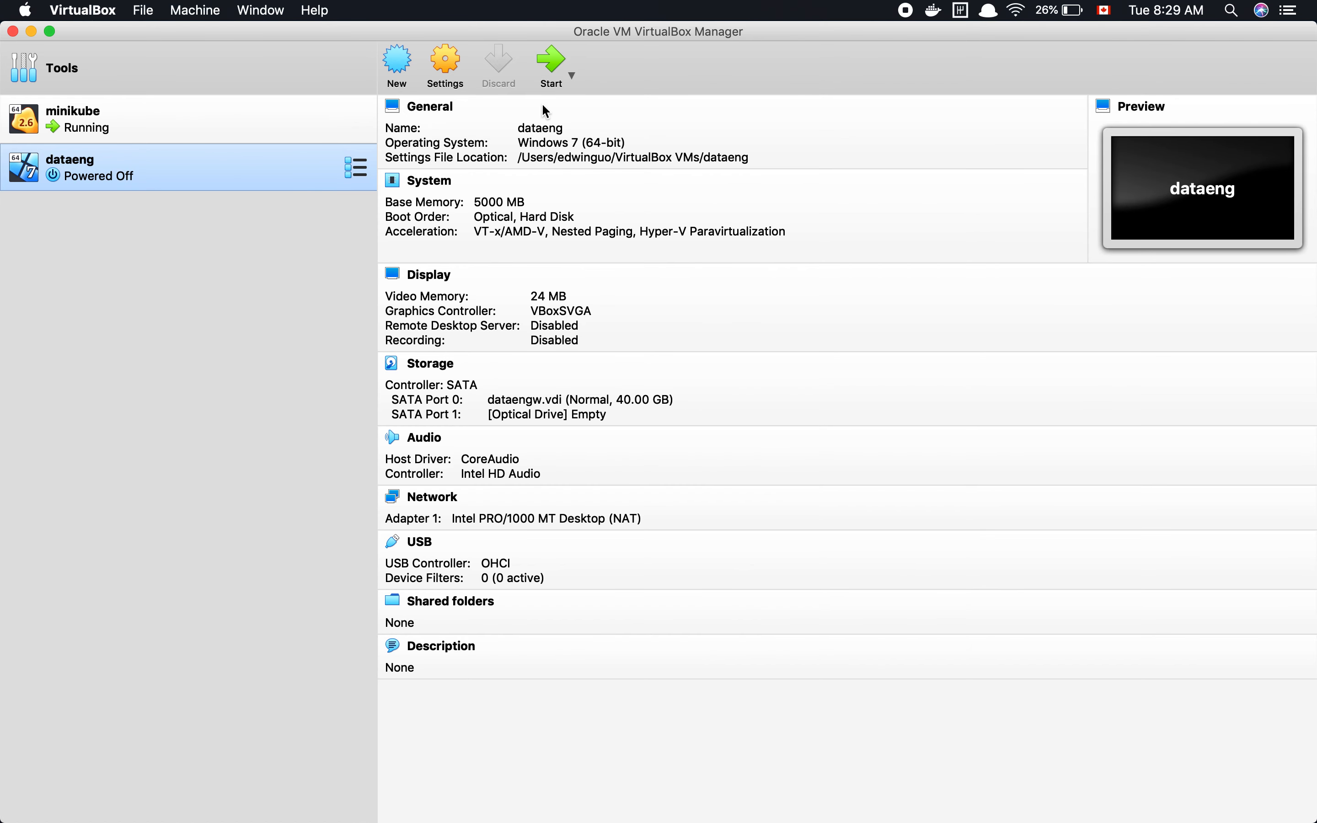
Start the dataeng machine from the CentOS-7-x86_64-DVD-1810.iso disk image in the Downloads folder.
{"action": "left_click", "coordinate": [549, 72]}
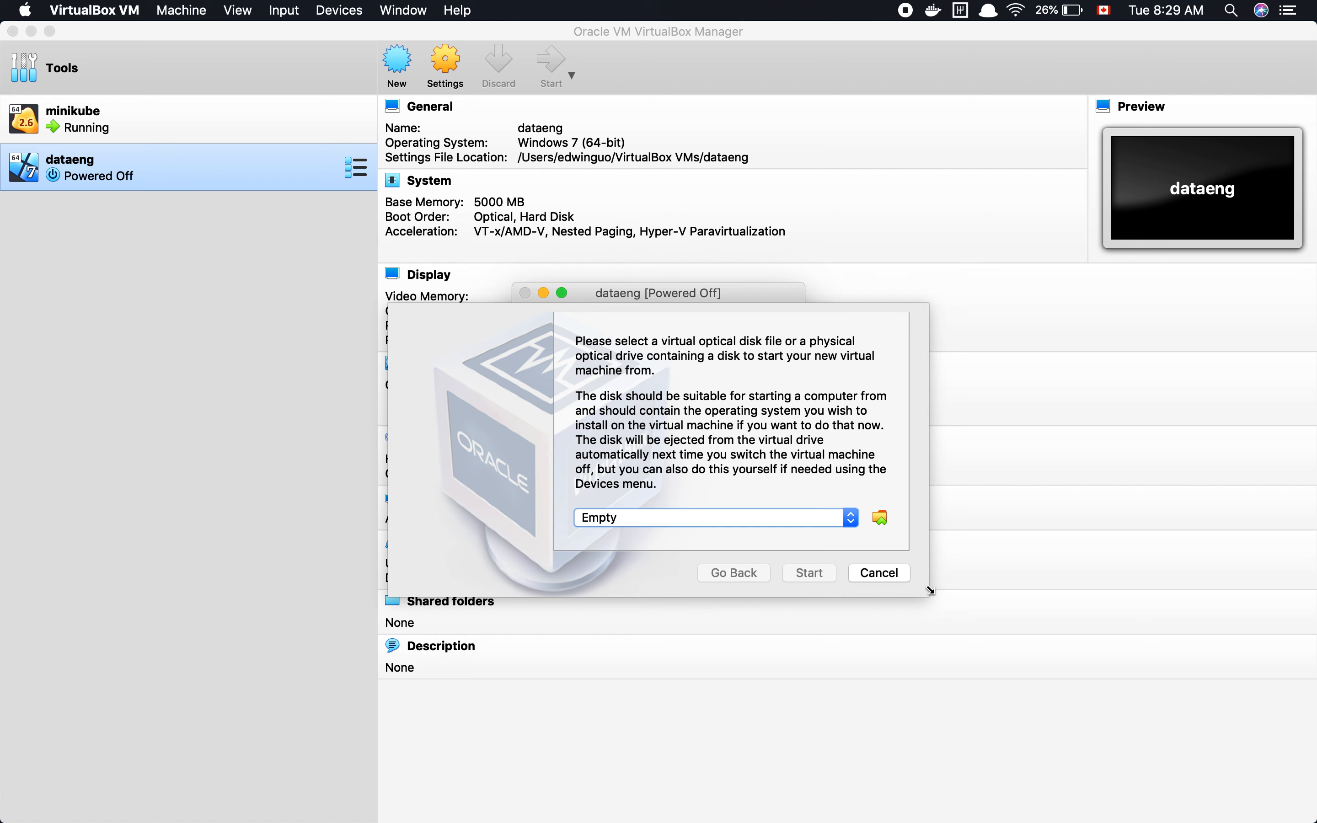
{"action": "left_click", "coordinate": [880, 520]}
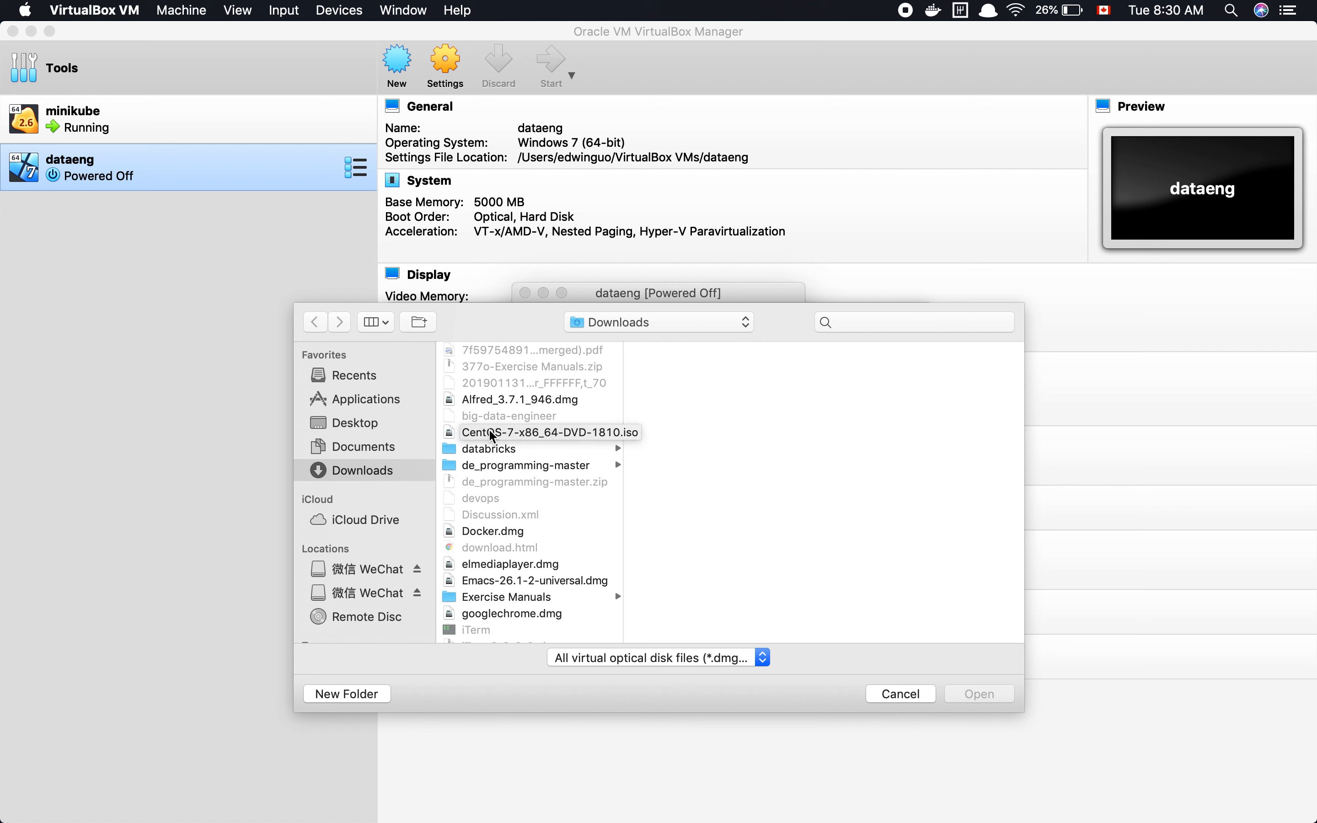
{"action": "double_click", "coordinate": [492, 432]}
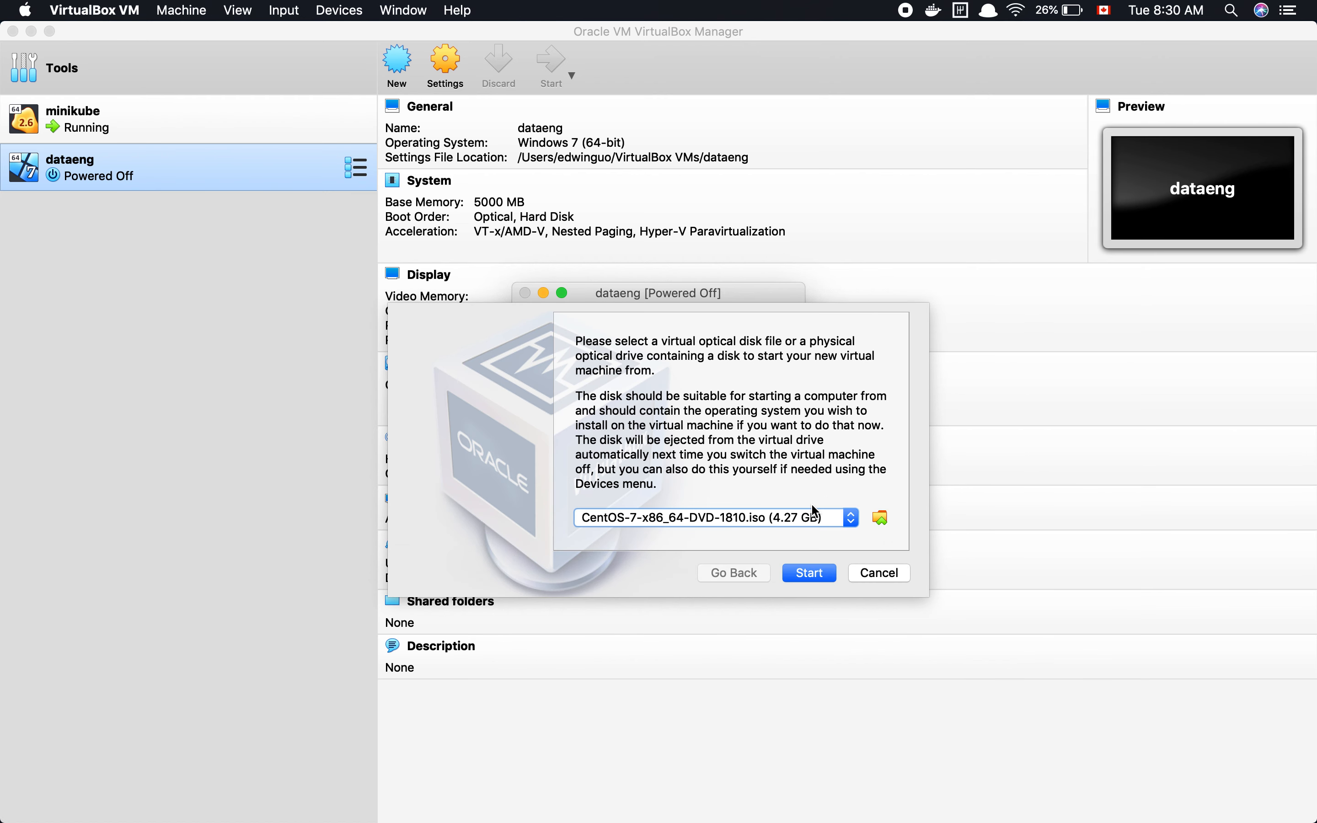
{"action": "left_click", "coordinate": [813, 575]}
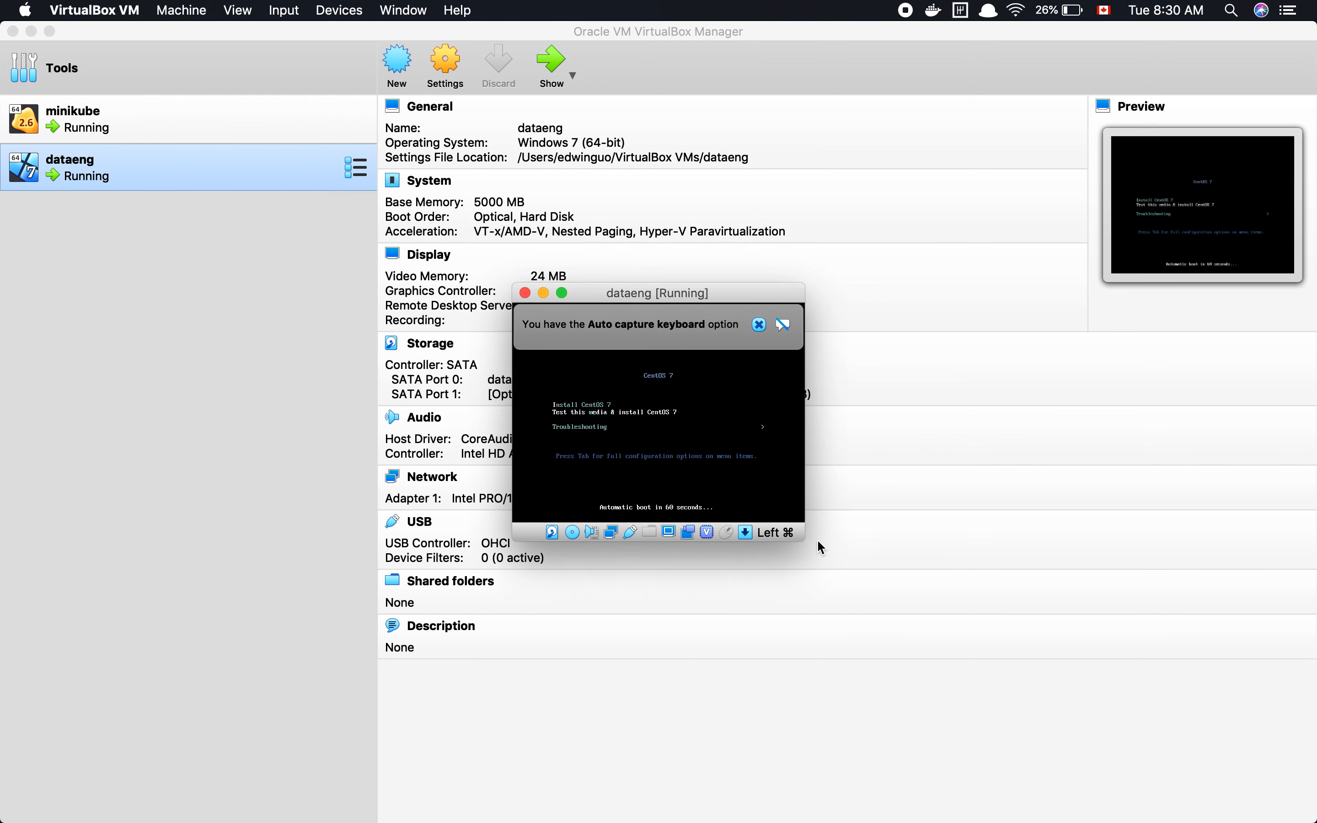
Boot the dataeng machine with the Install CentOS 7 option.
{"action": "left_click", "coordinate": [673, 412]}
{"action": "key", "text": "Up"}
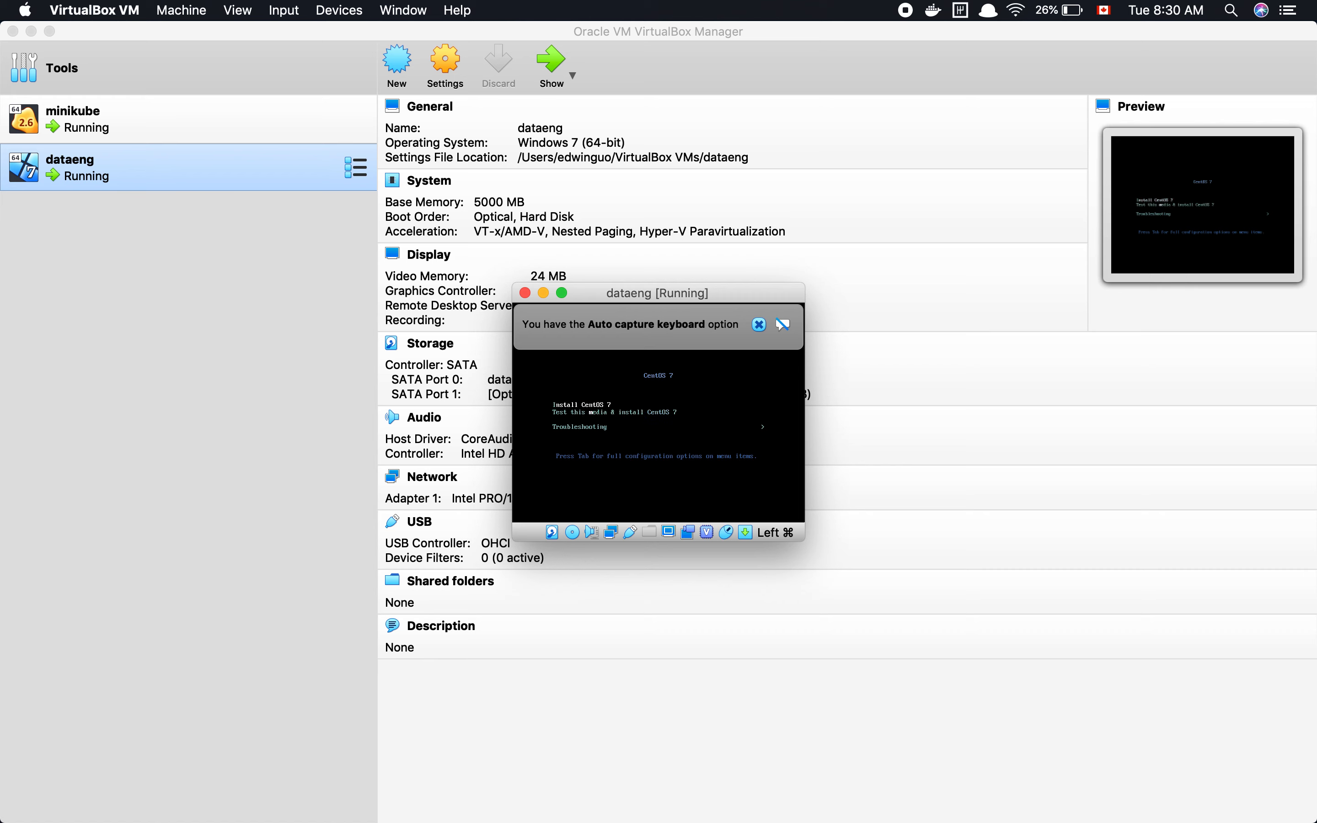
{"action": "key", "text": "Down"}
{"action": "key", "text": "Up"}
{"action": "key", "text": "Return"}
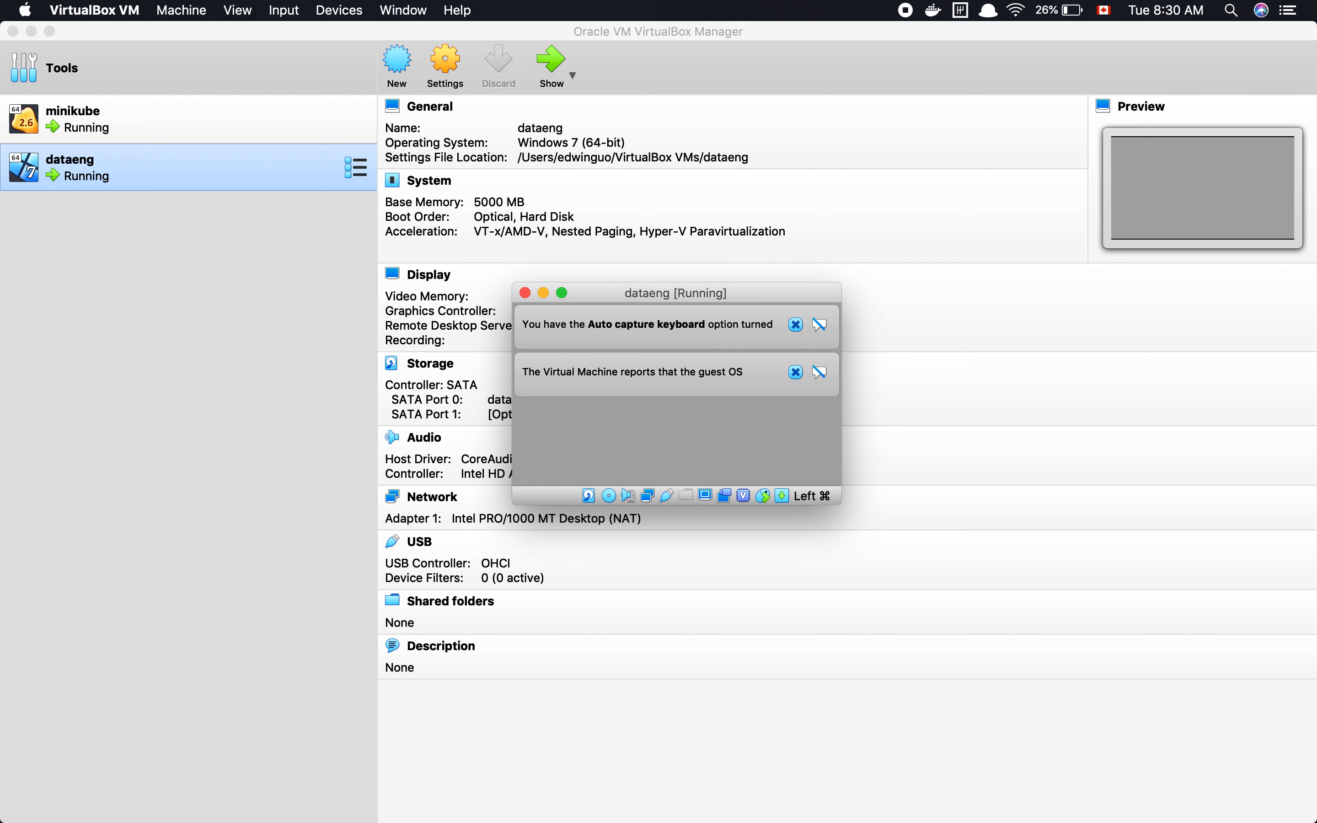
Dismiss the two notifications in the running dataeng machine's window, then enlarge and reposition the window.
{"action": "left_click", "coordinate": [795, 325]}
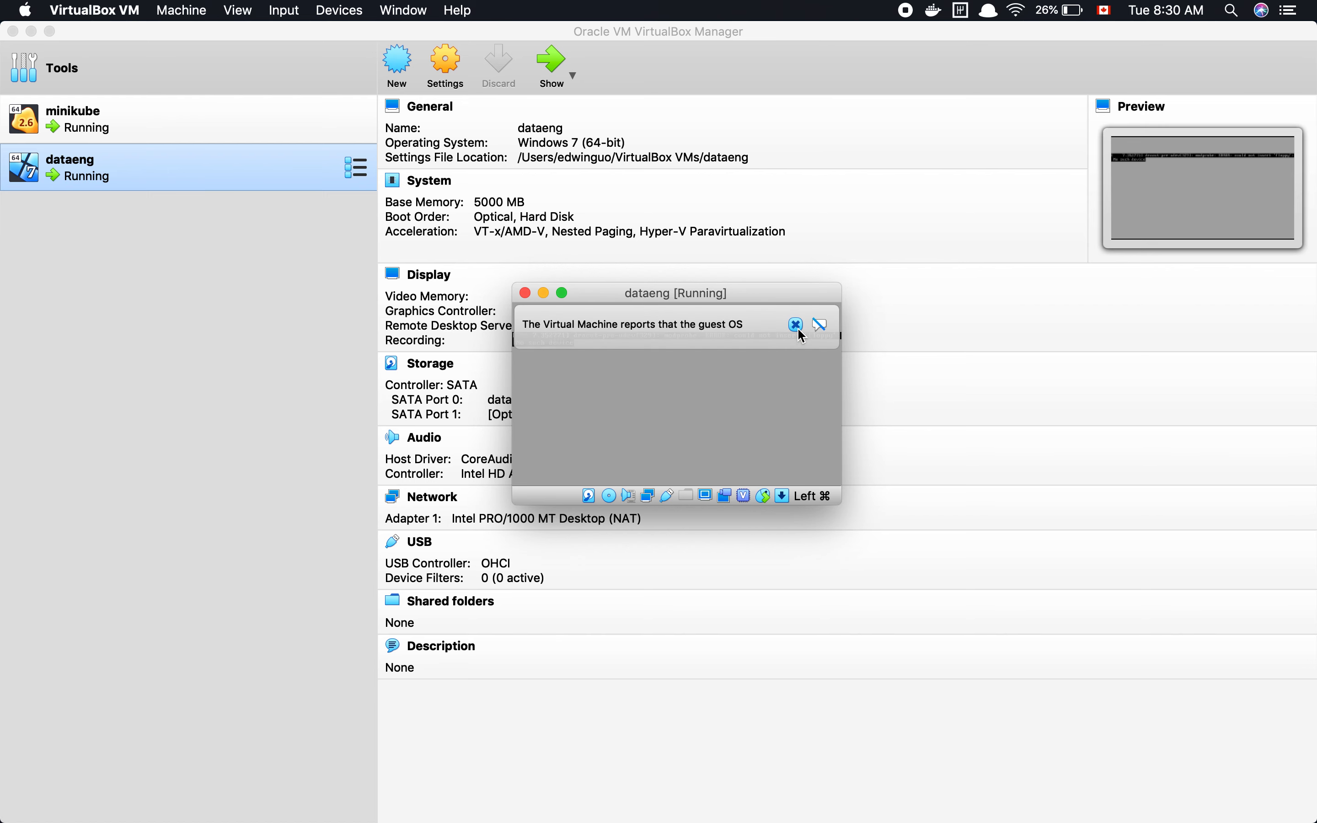
{"action": "left_click", "coordinate": [796, 326]}
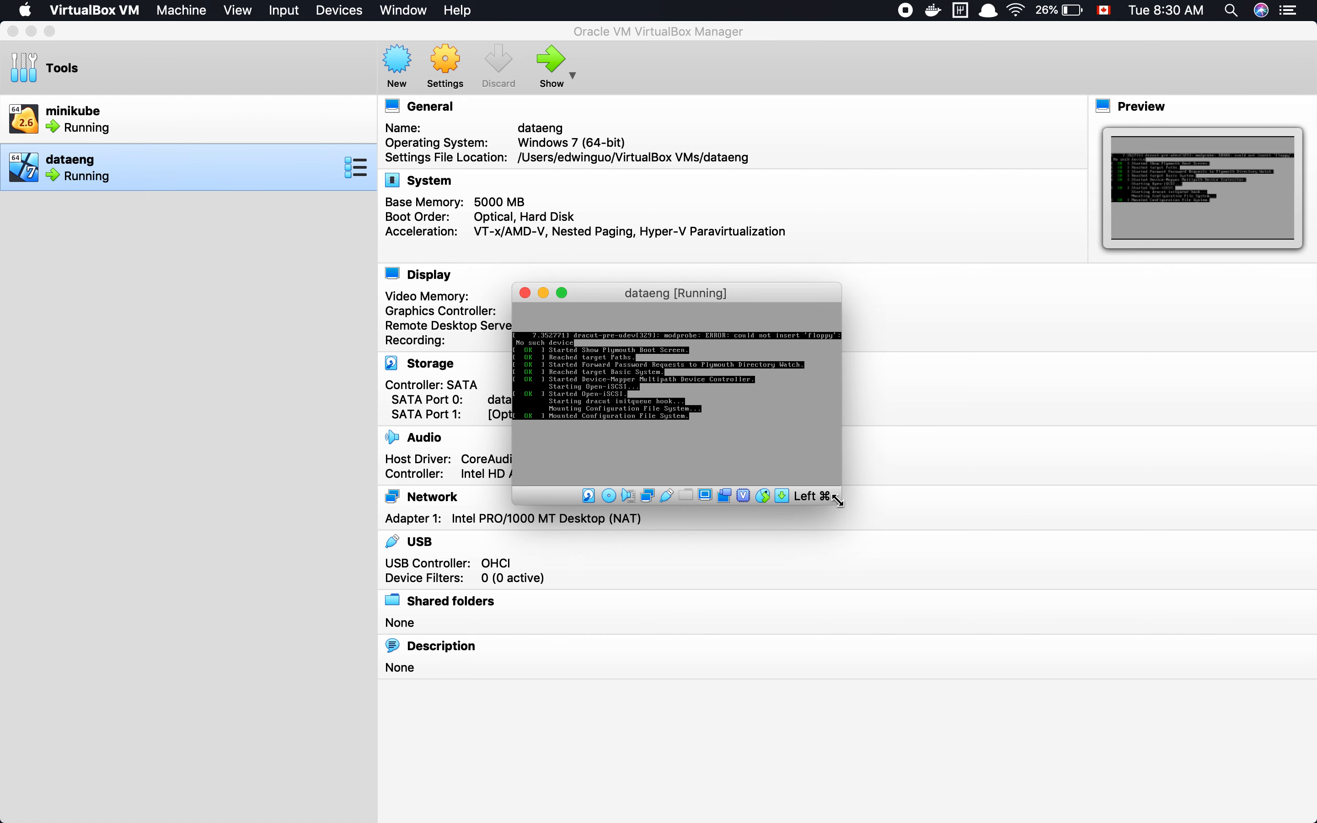
{"action": "left_click_drag", "start_coordinate": [837, 501], "coordinate": [1156, 731]}
{"action": "left_click_drag", "start_coordinate": [825, 293], "coordinate": [652, 197]}
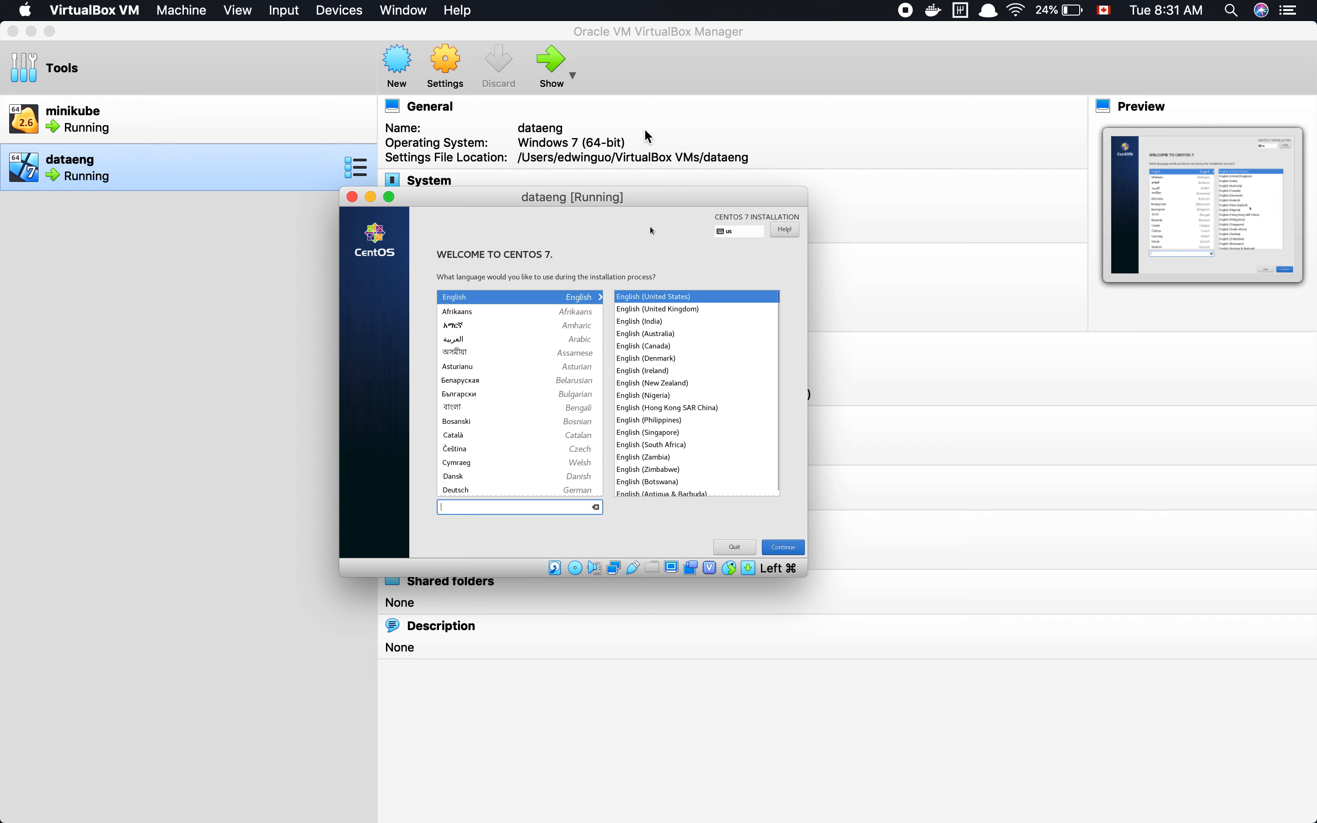
Continue with English (United States) and confirm the 40 GiB ATA VBOX HARDDISK as installation destination with automatic partitioning.
{"action": "left_click", "coordinate": [785, 551]}
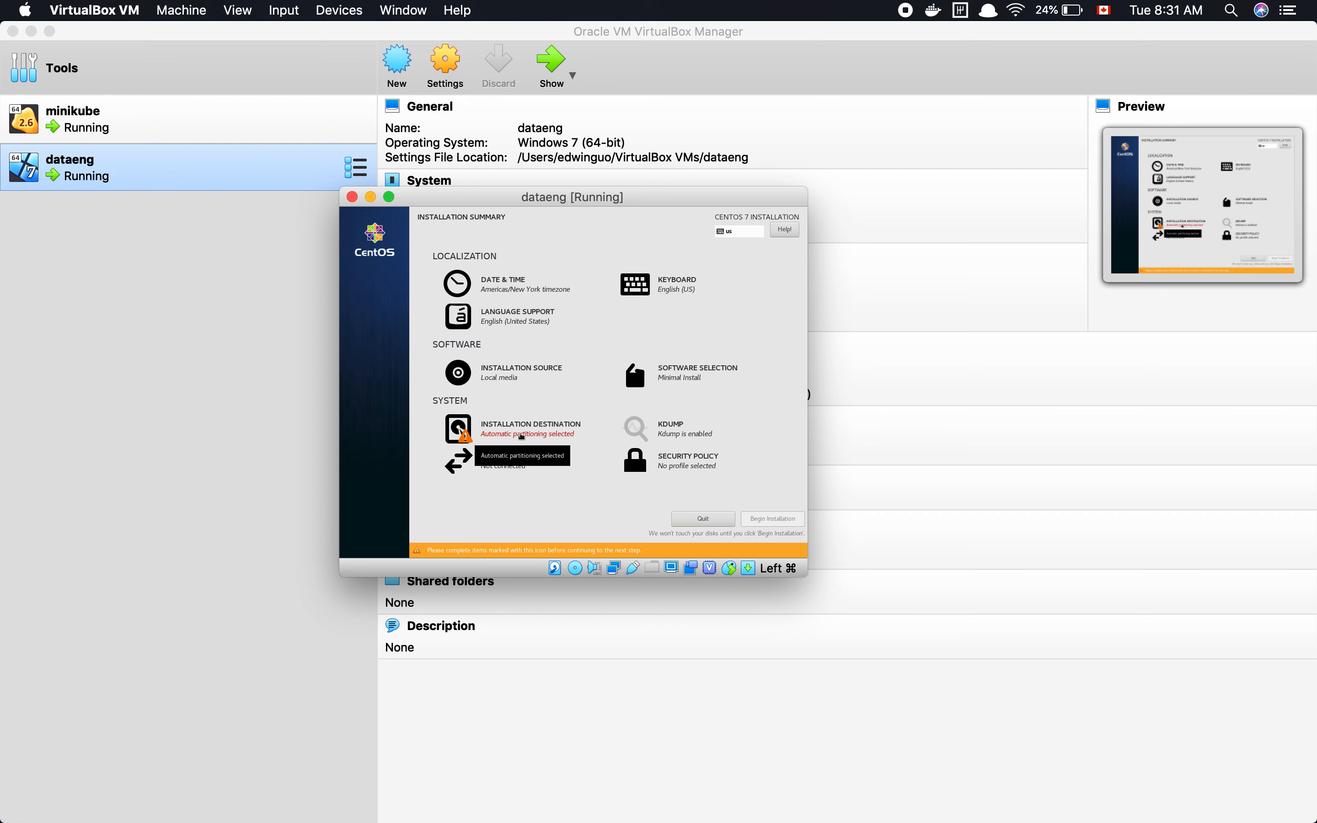
{"action": "left_click", "coordinate": [521, 435]}
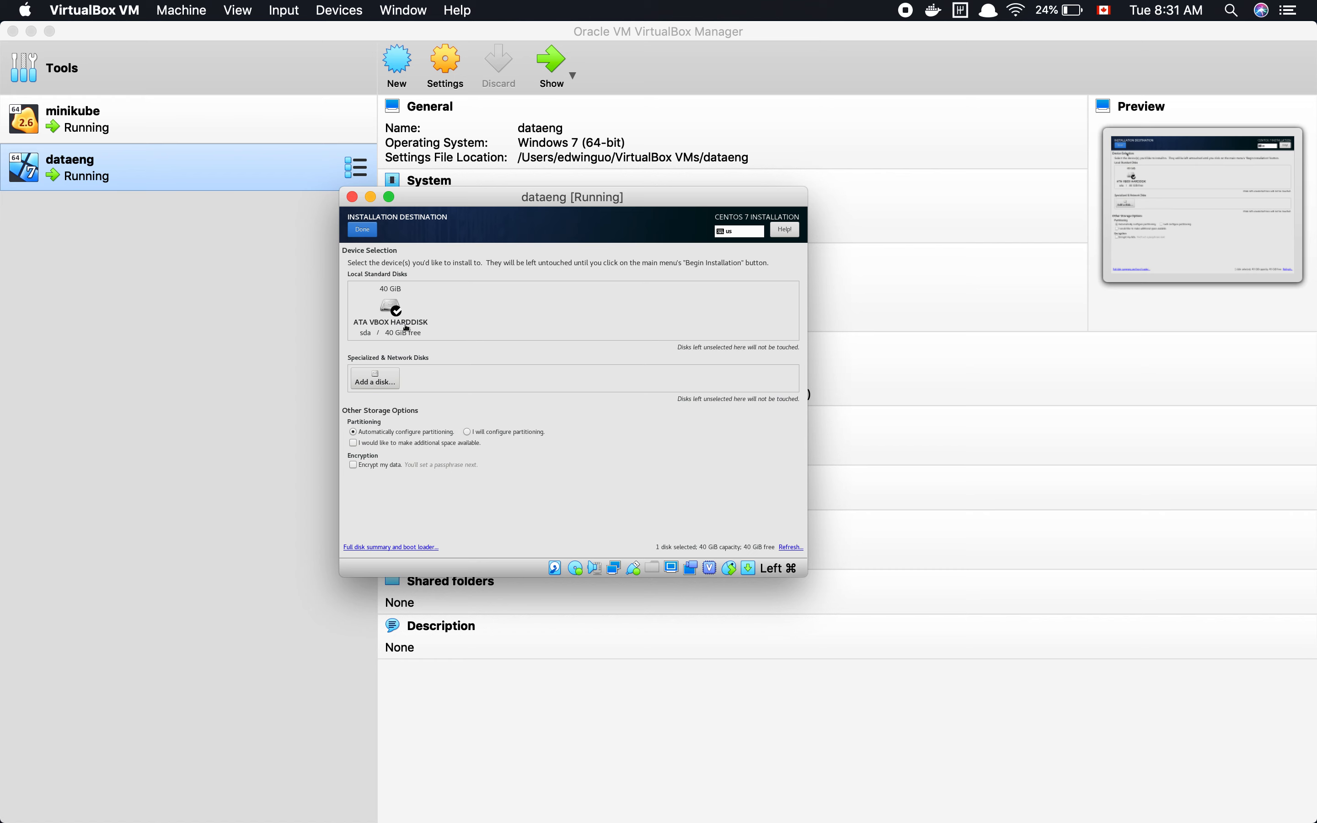
{"action": "left_click", "coordinate": [386, 314]}
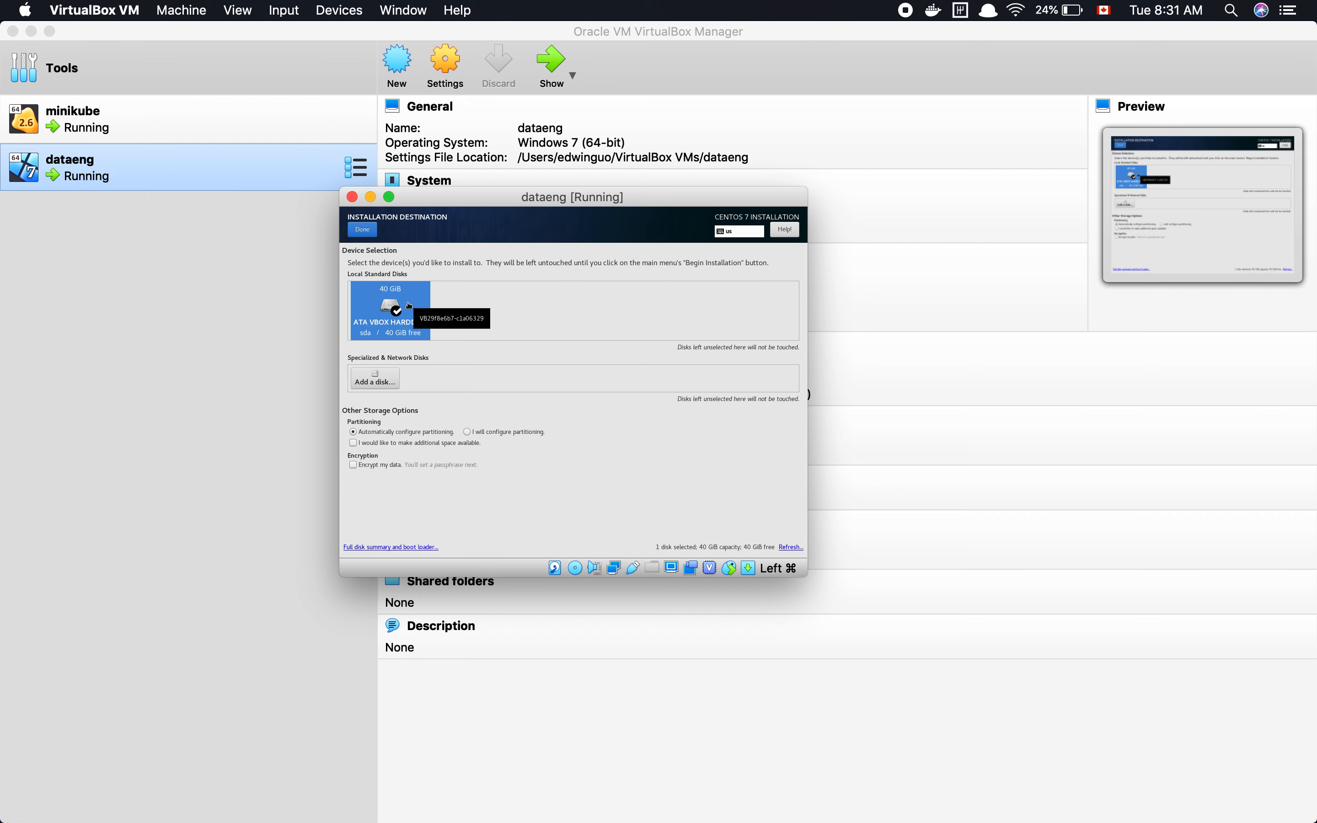
{"action": "left_click", "coordinate": [362, 228]}
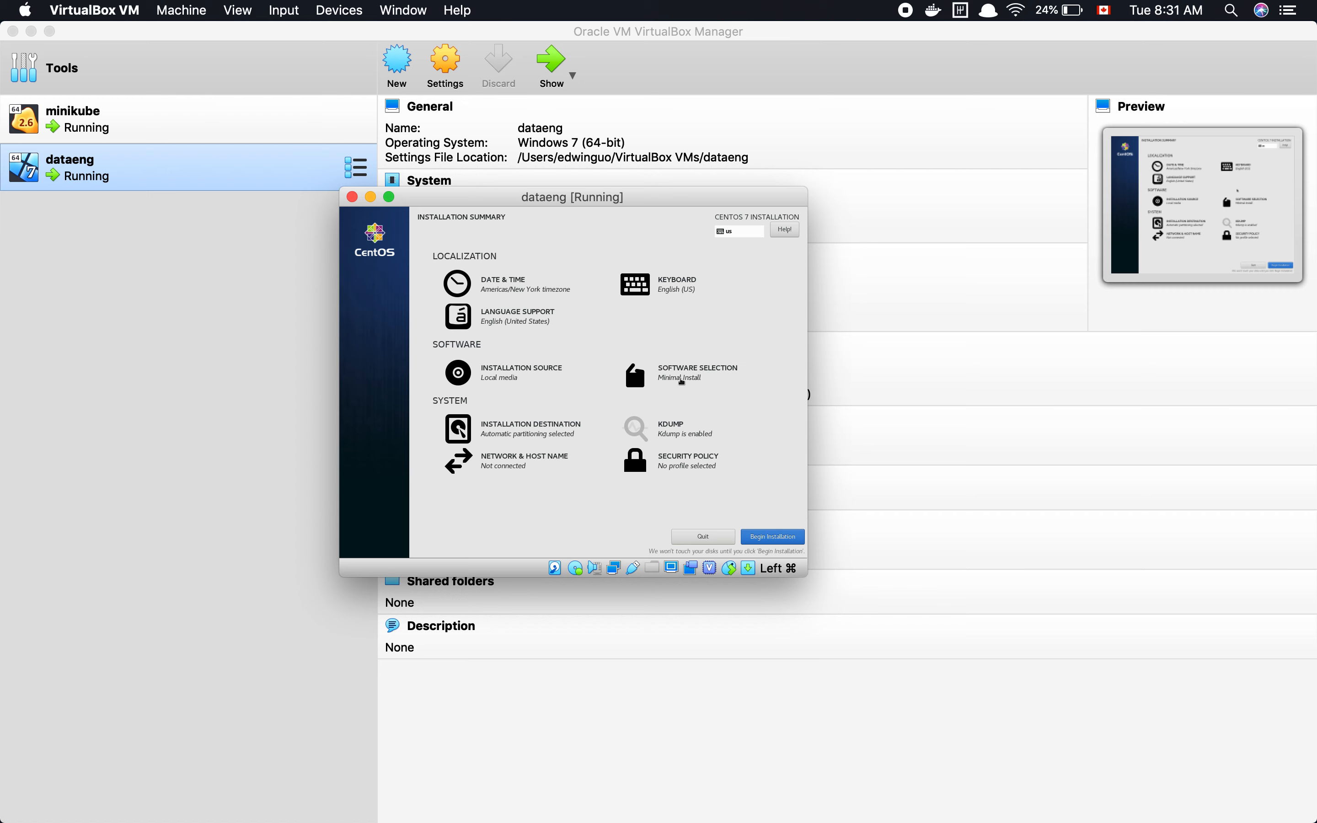
Set the software selection to Server with GUI with the Development Tools and Java Platform add-ons.
{"action": "left_click", "coordinate": [681, 381]}
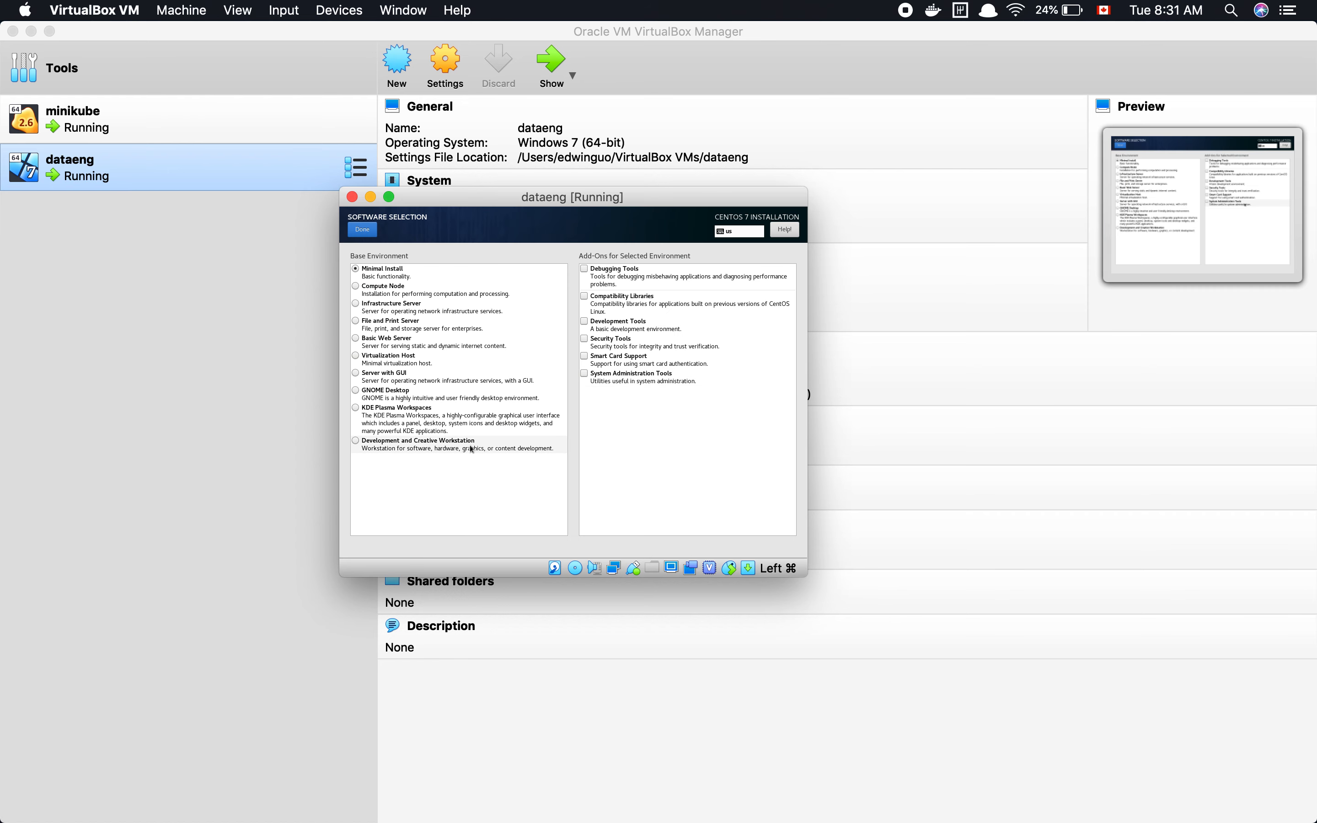
{"action": "left_click", "coordinate": [377, 380]}
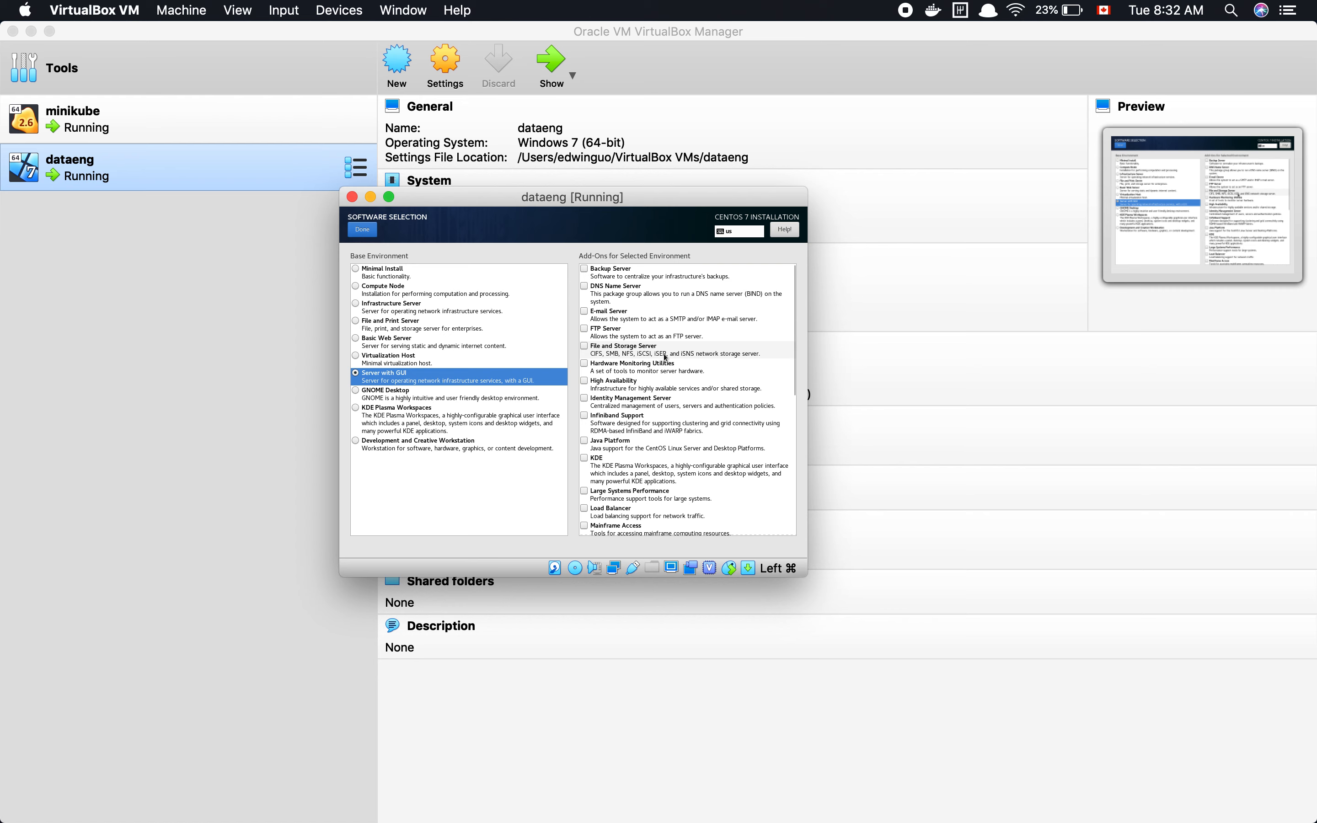
{"action": "scroll", "coordinate": [664, 357], "scroll_direction": "down", "scroll_amount": 10}
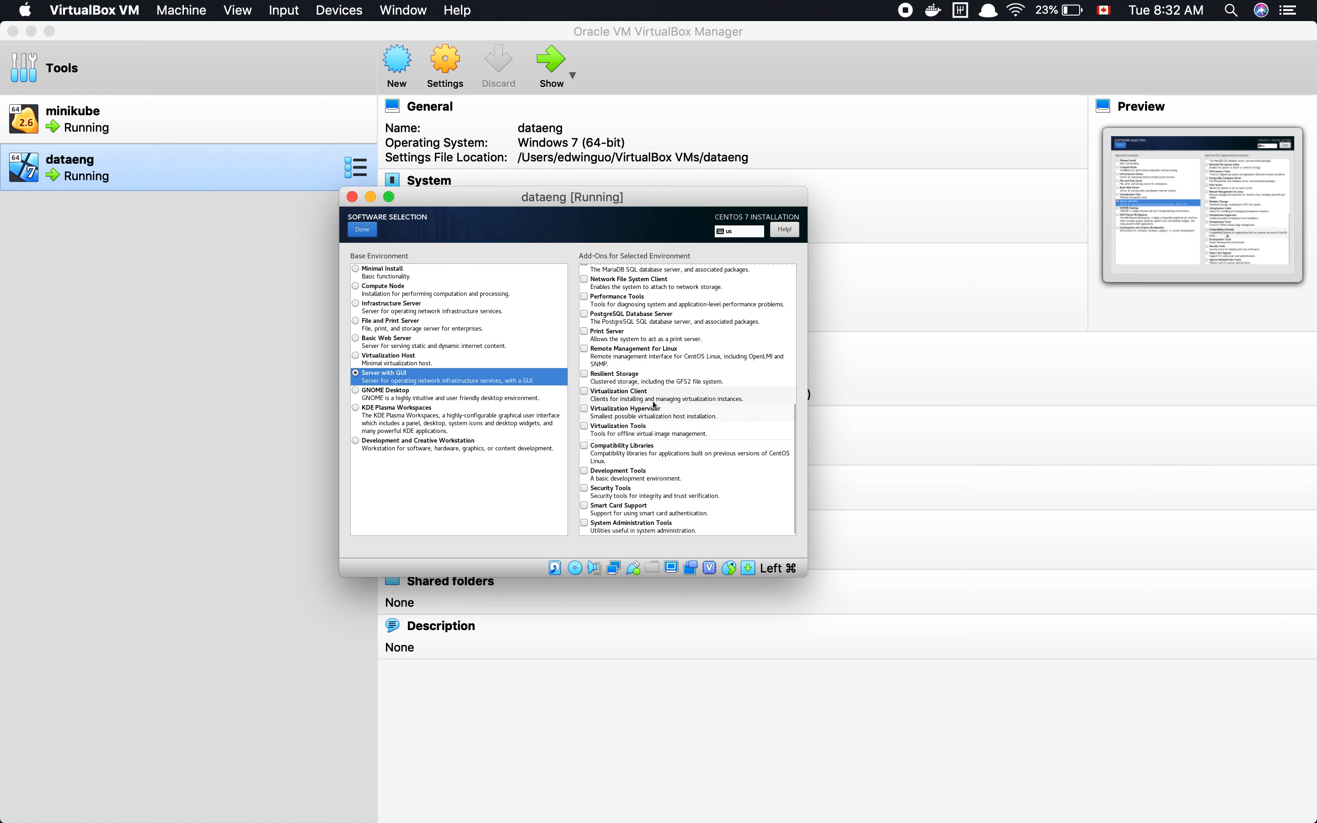
{"action": "left_click", "coordinate": [590, 472]}
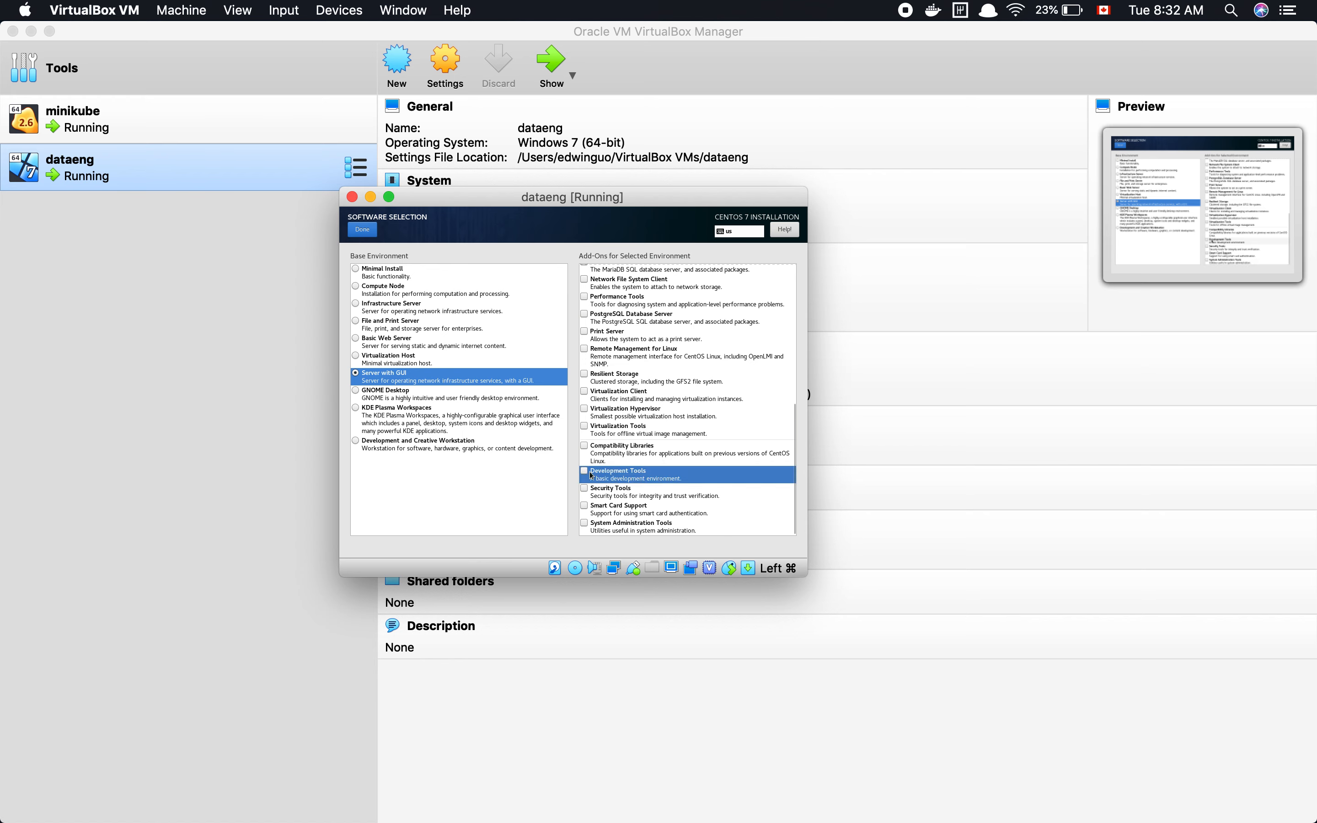
{"action": "scroll", "coordinate": [591, 474], "scroll_direction": "up", "scroll_amount": 10}
{"action": "left_click", "coordinate": [593, 443]}
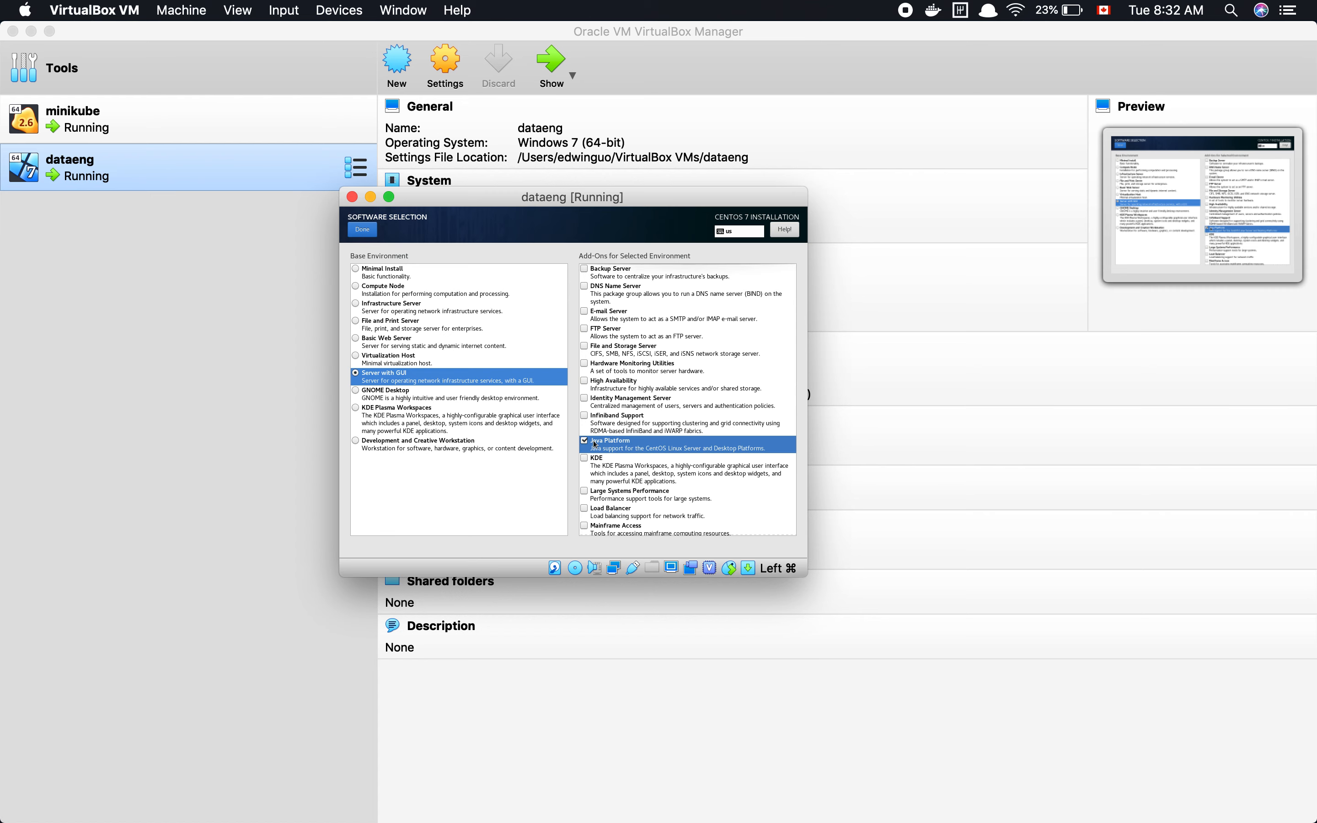
{"action": "scroll", "coordinate": [593, 444], "scroll_direction": "down", "scroll_amount": 5}
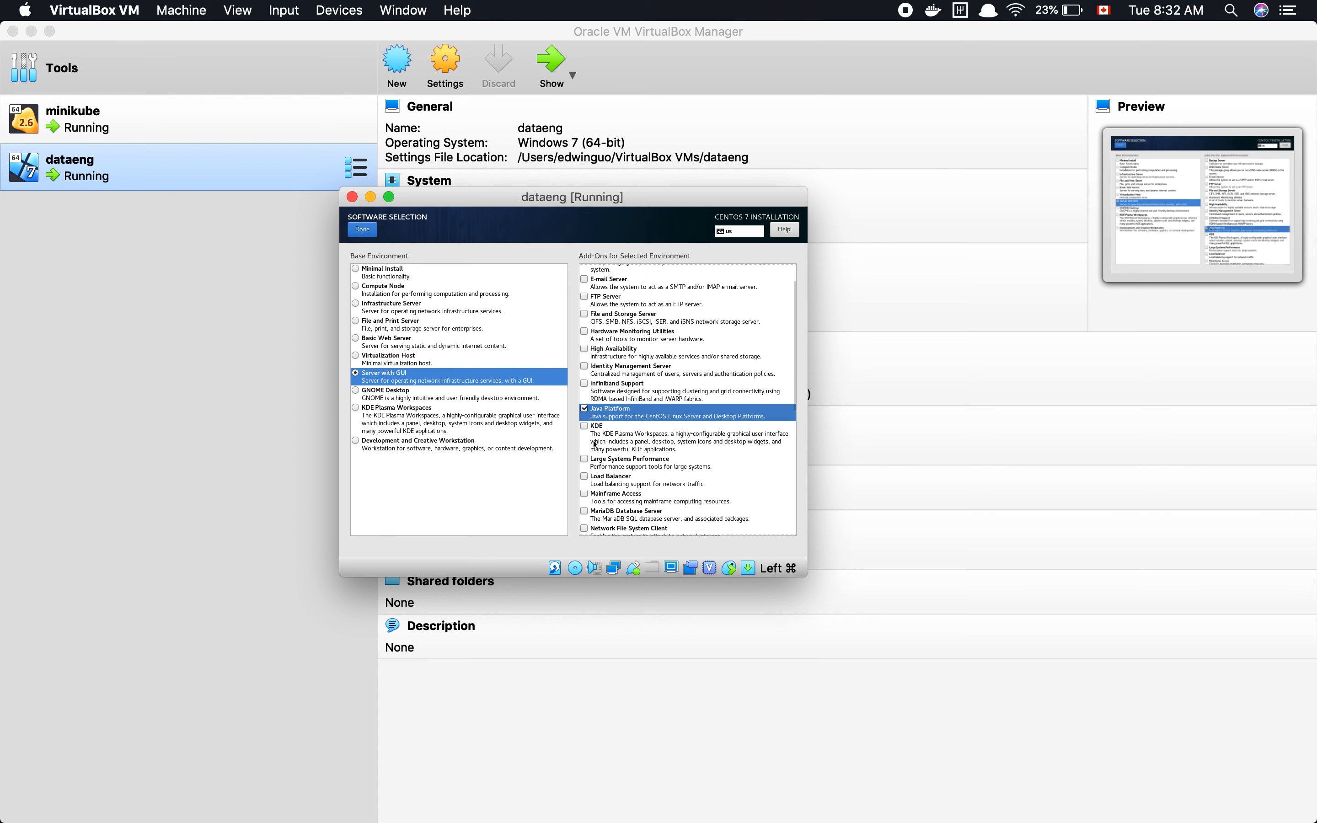
{"action": "scroll", "coordinate": [593, 444], "scroll_direction": "down", "scroll_amount": 3}
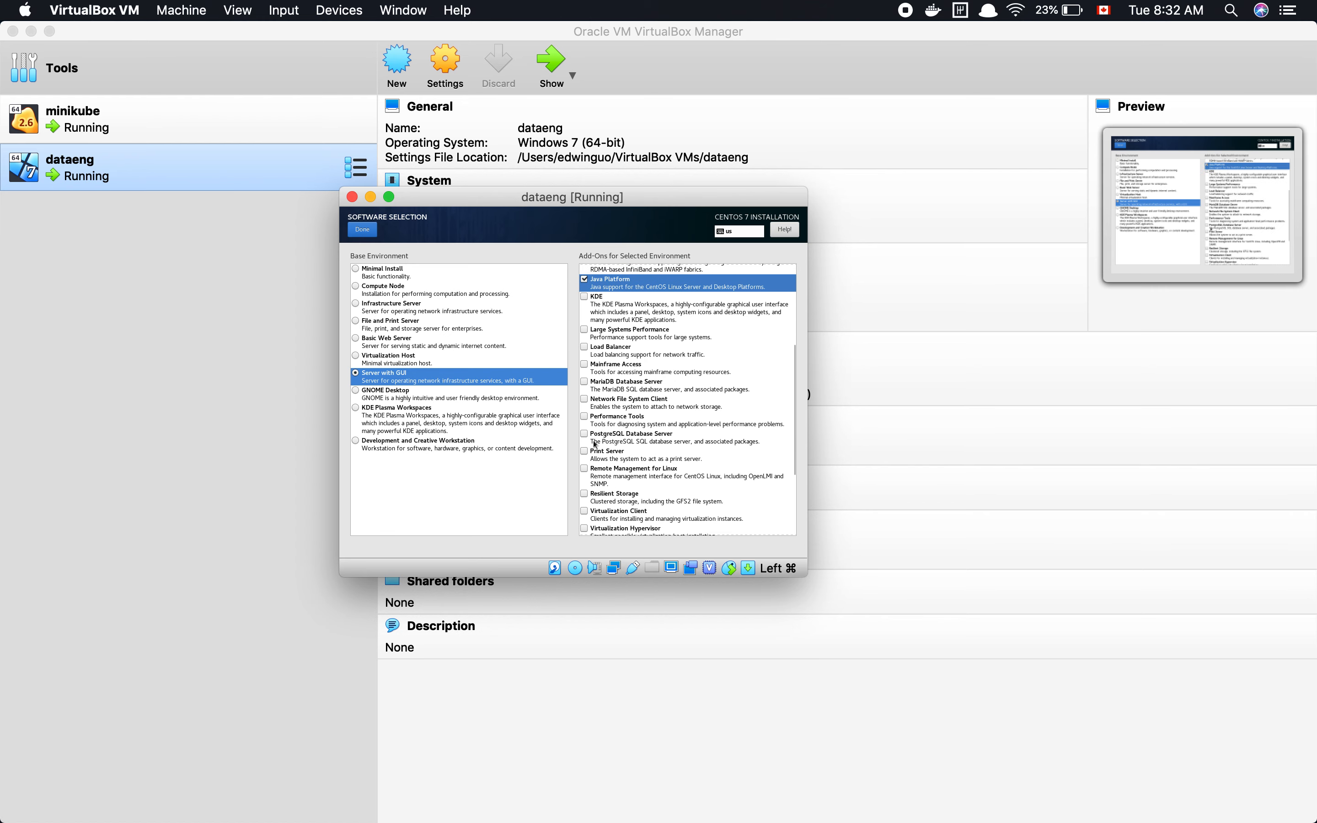
{"action": "left_click", "coordinate": [367, 233]}
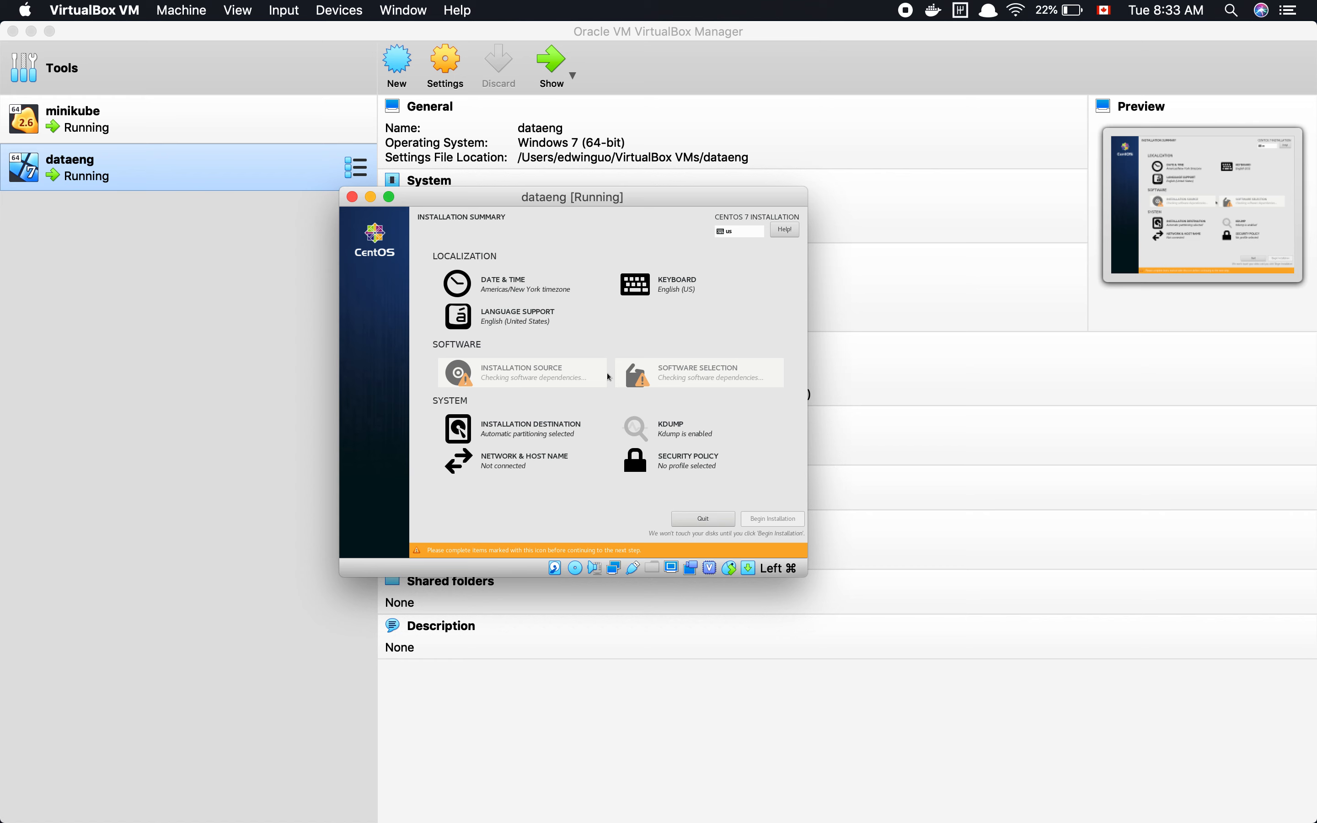
Move the dataeng machine's window higher on the desktop and enlarge it beyond the installer's display area.
{"action": "key", "text": "super+Tab"}
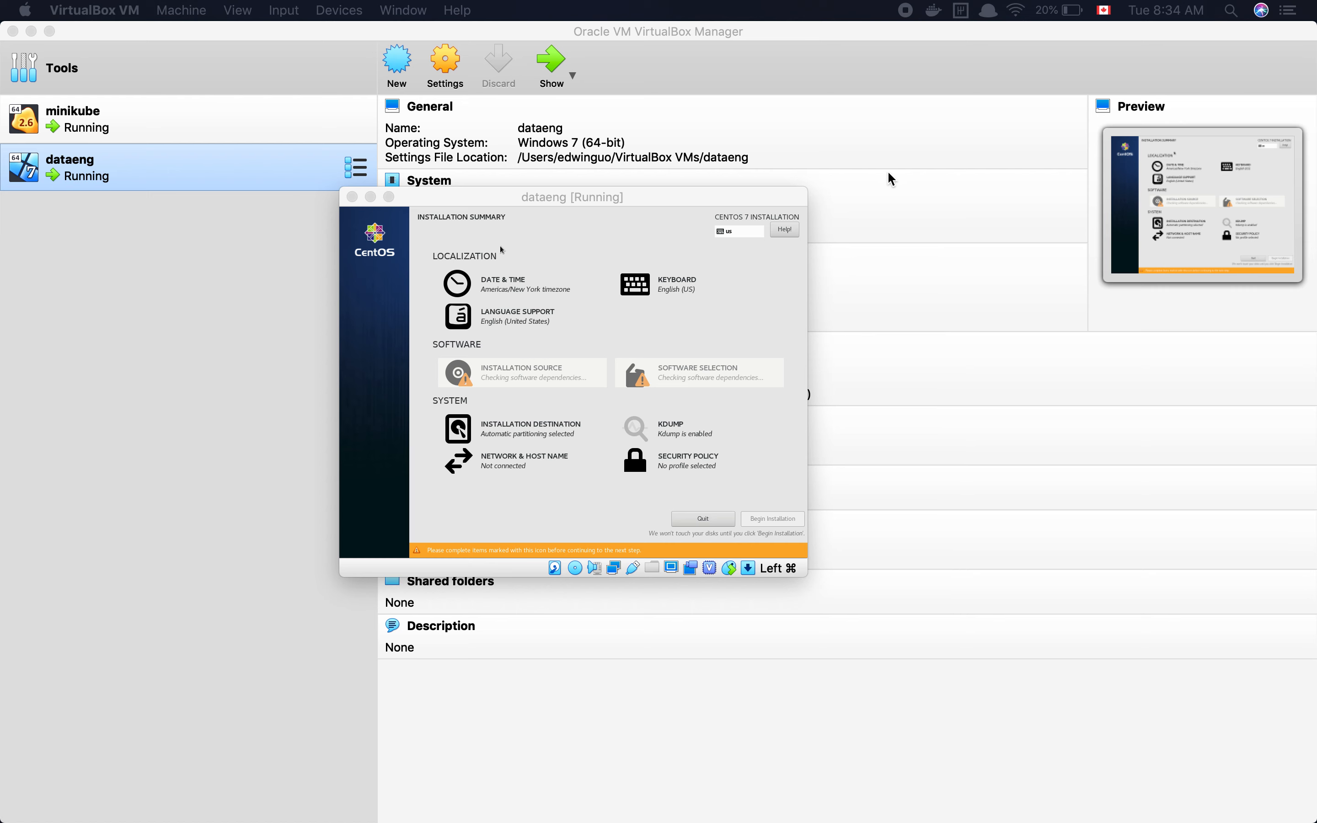
{"action": "left_click_drag", "start_coordinate": [610, 212], "coordinate": [685, 91]}
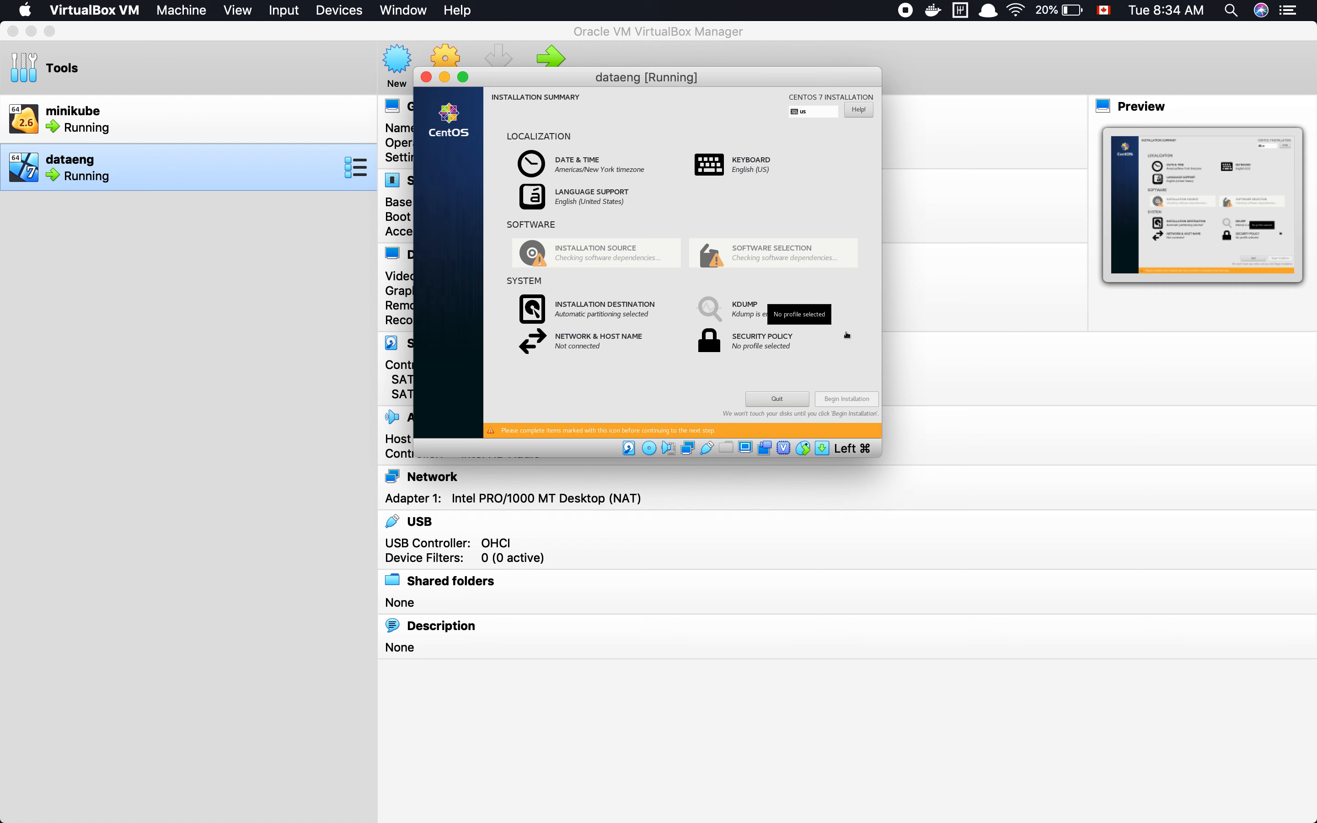
{"action": "left_click_drag", "start_coordinate": [882, 456], "coordinate": [1067, 550]}
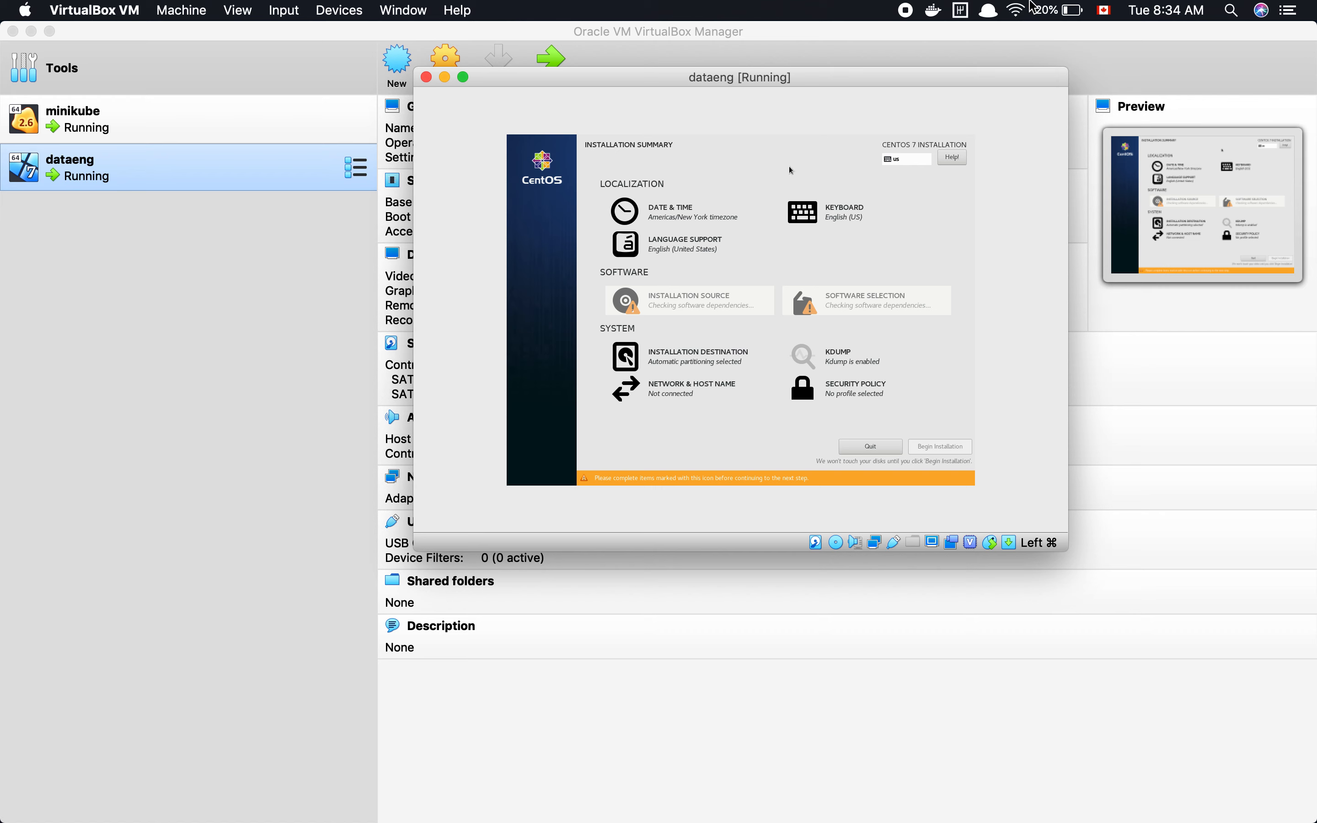
{"action": "key", "text": "super+Tab"}
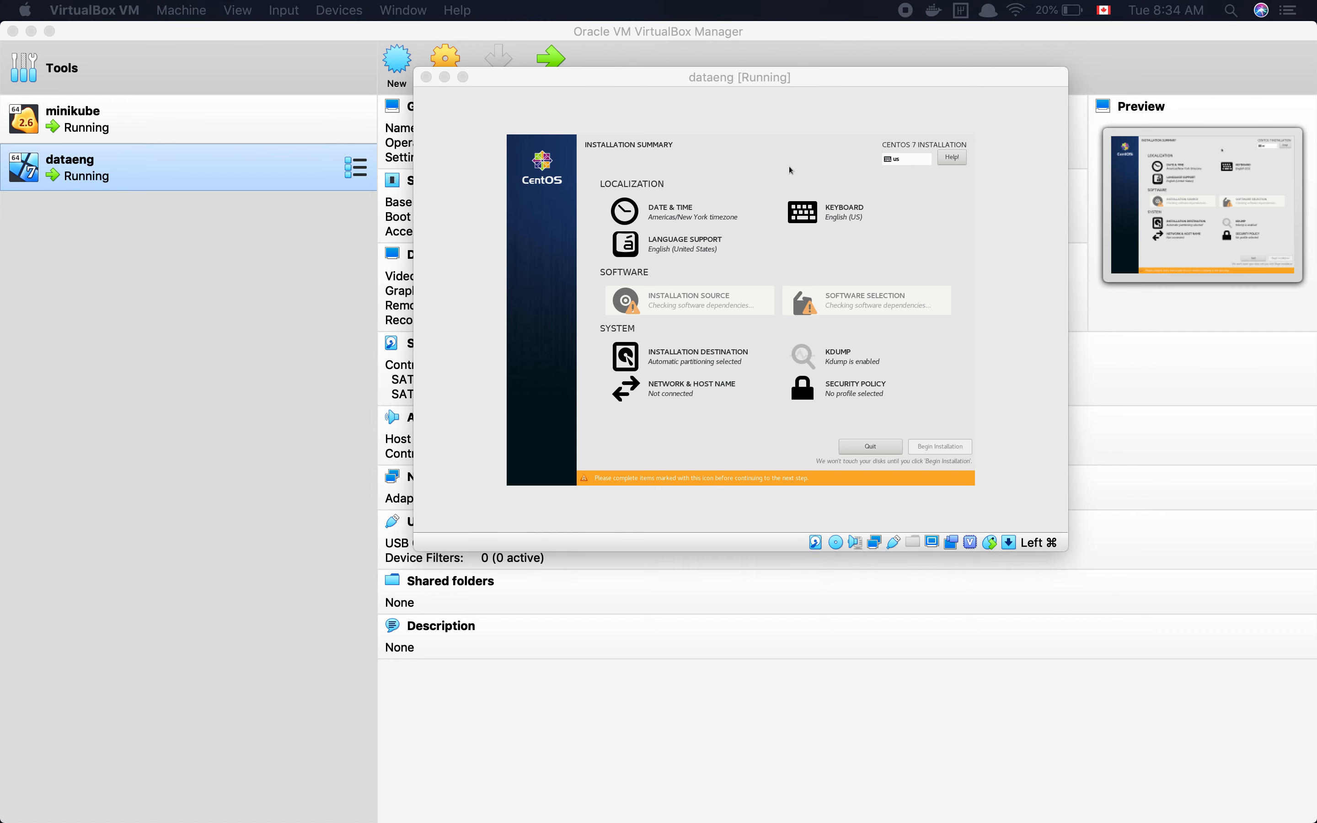